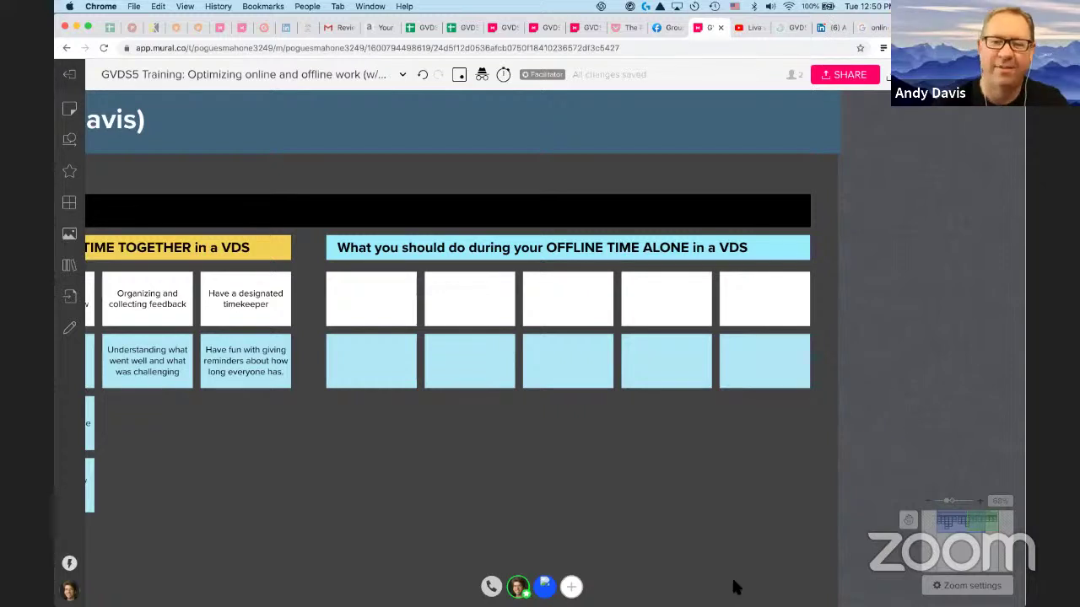
Step: Begin the first white card under "OFFLINE TIME ALONE in a VDS" with "Eat, sleep, pet the dog, take care of yourself, shave, "
left_click(386, 299)
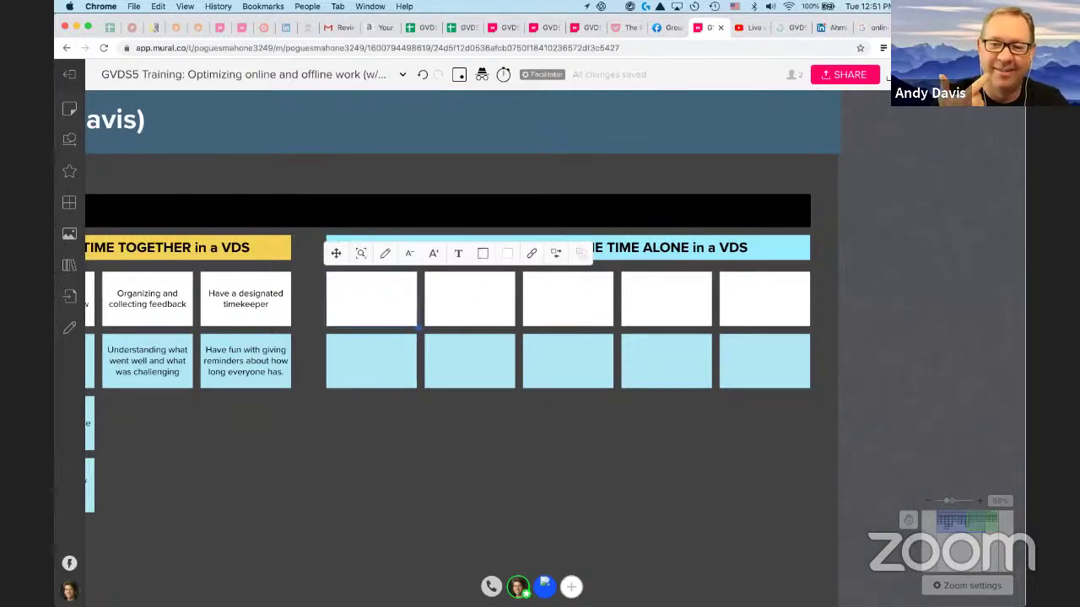
type("Eat, sleep, pet")
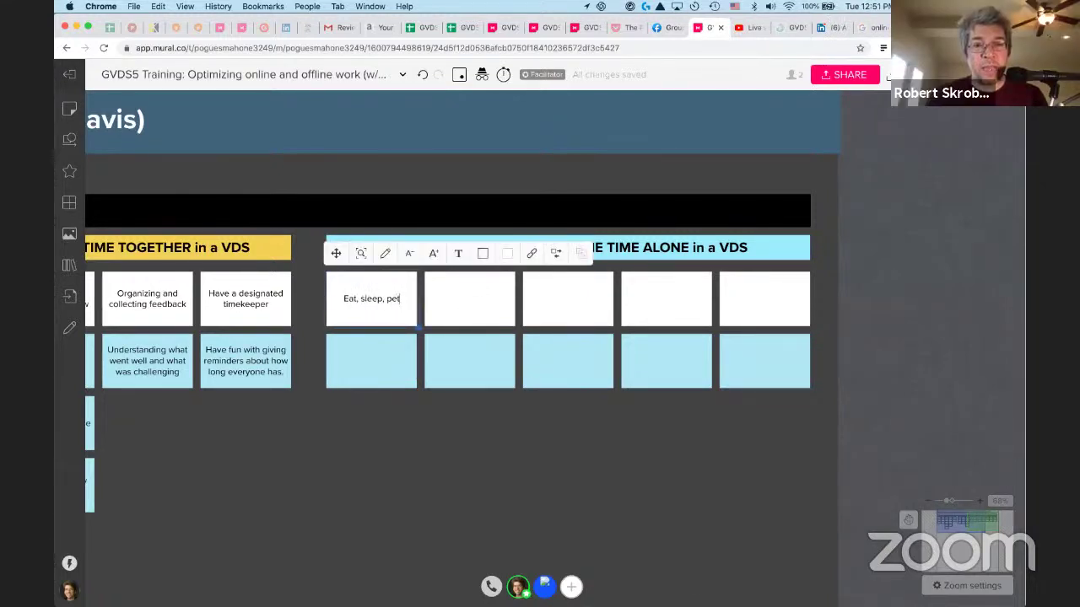
type(" the dog,")
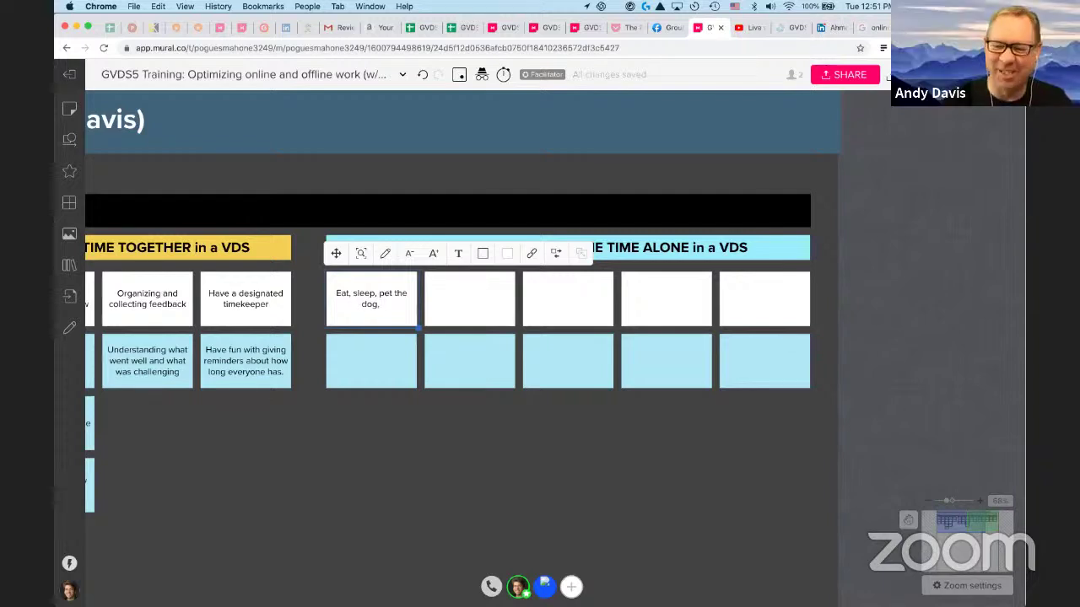
type(" take care ")
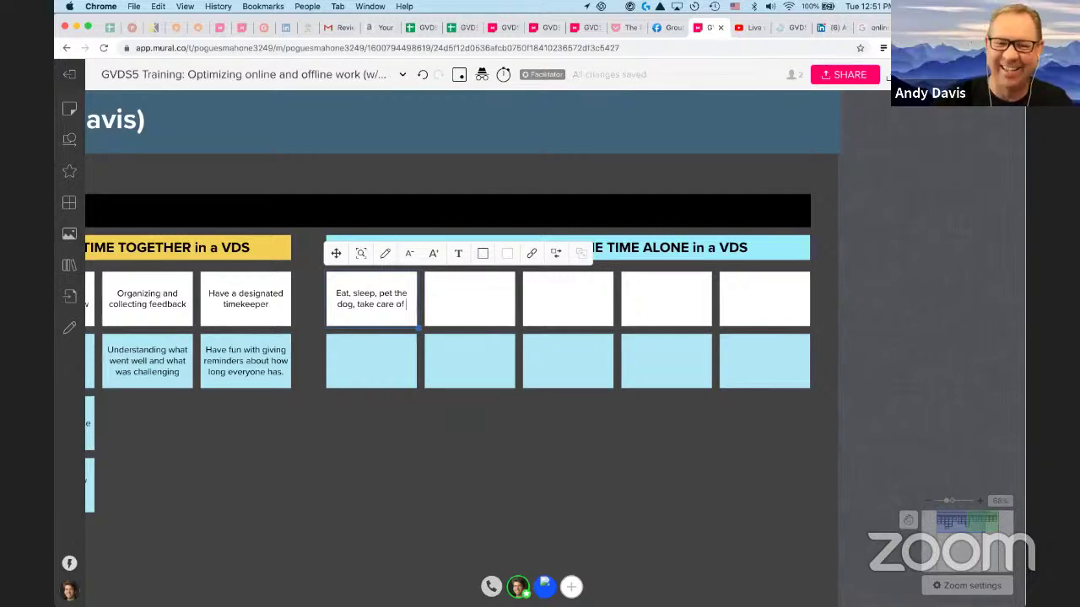
type("of")
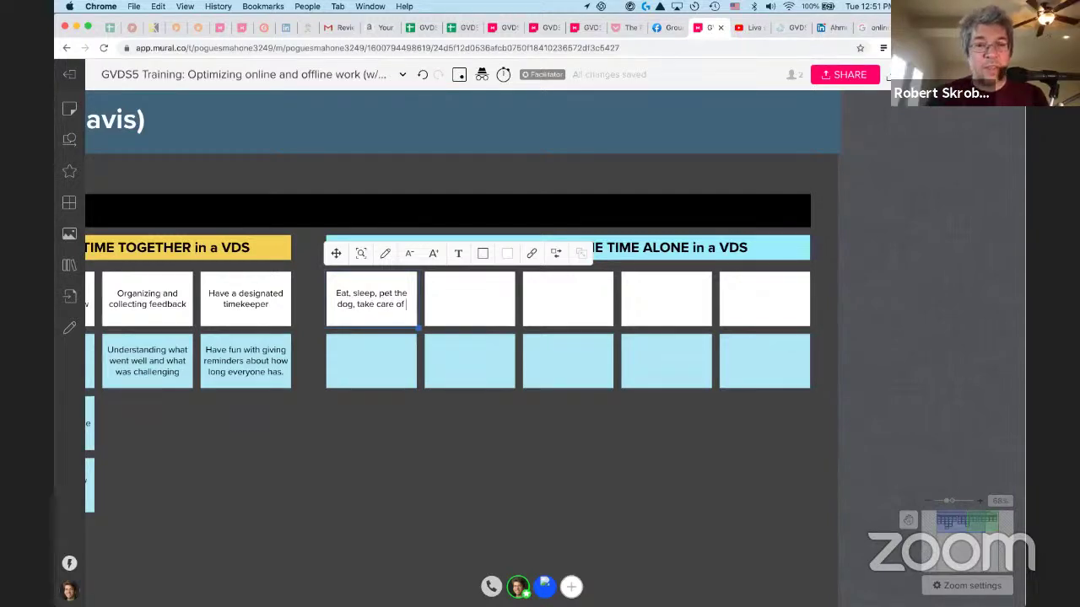
type(" yours")
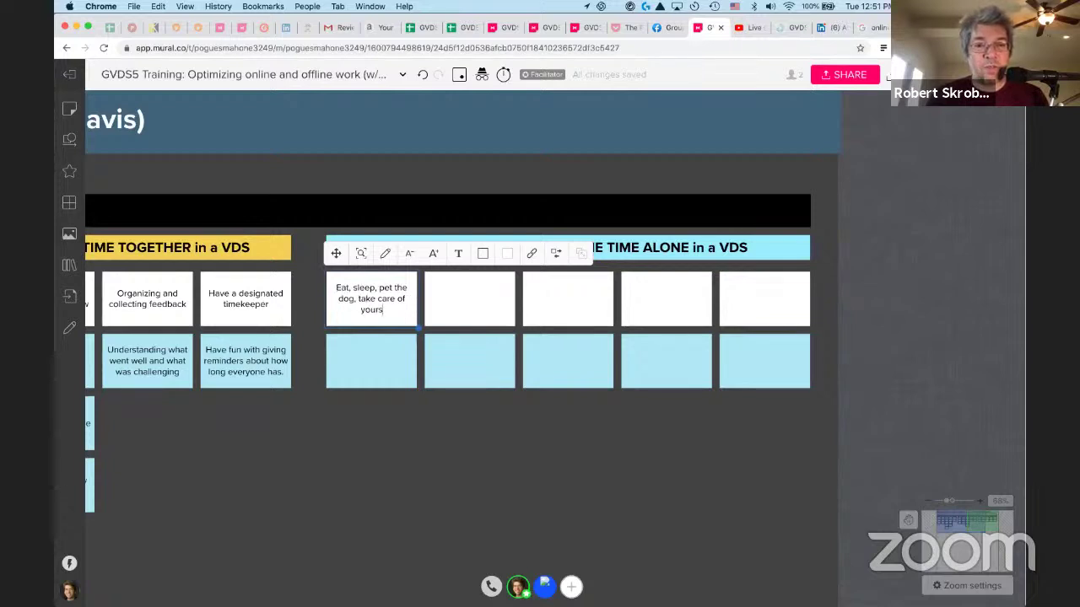
type("elf, shave, ")
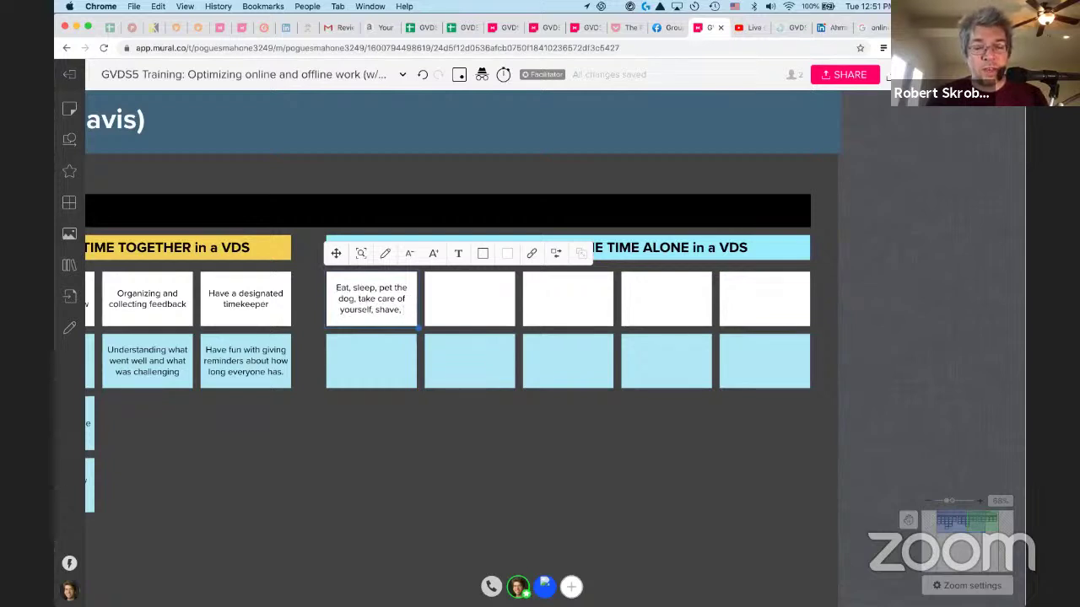
Step: Continue the card's list with "be nice to people, wear clean clothes, call your parents if you haven't talked to them in a while,"
type("be nice to peo")
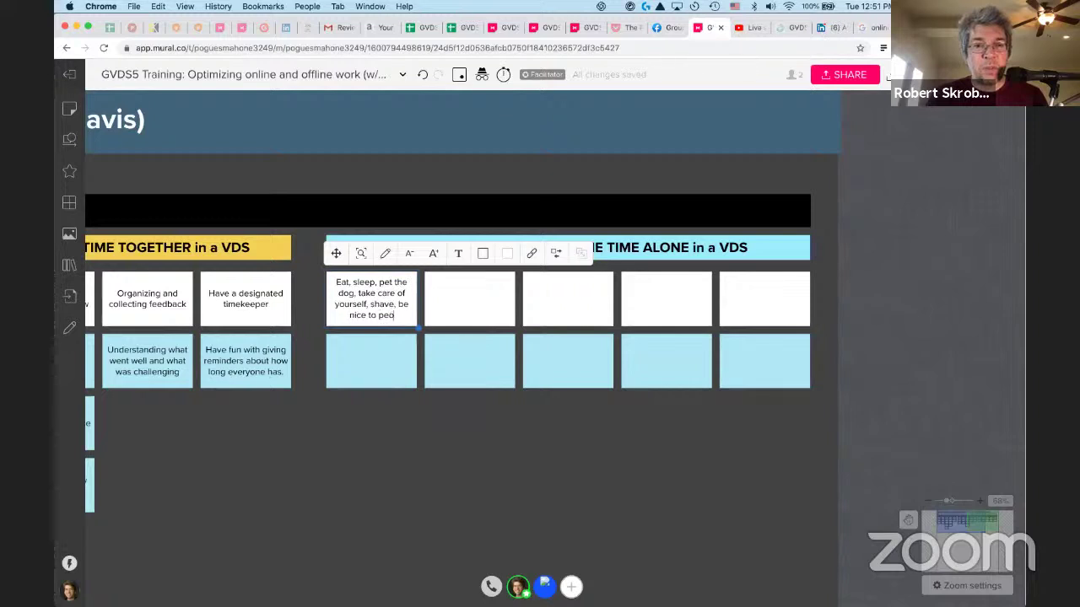
type("ple, ")
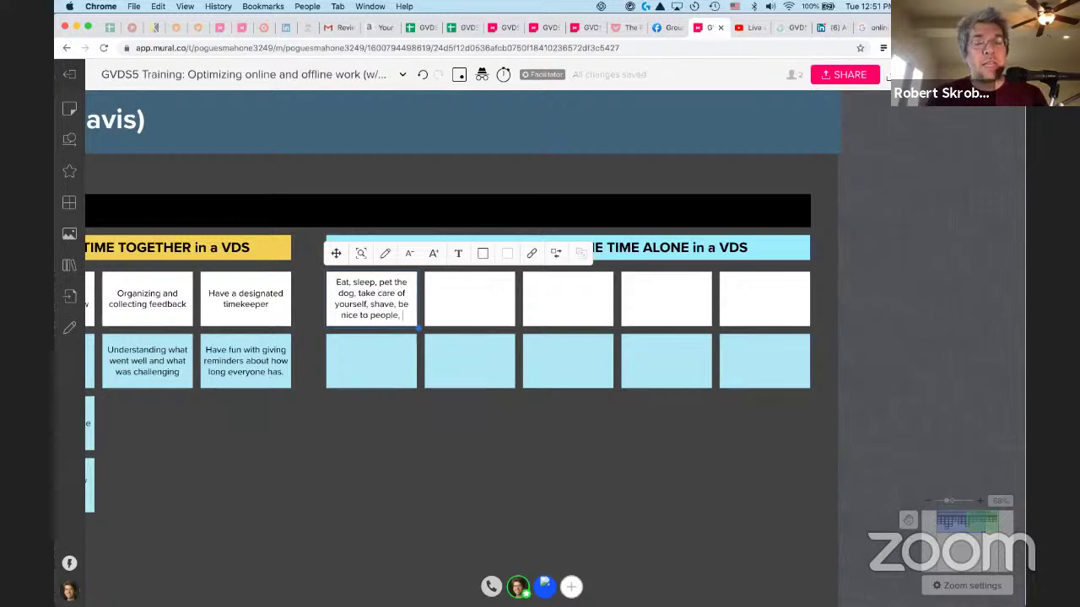
type("war")
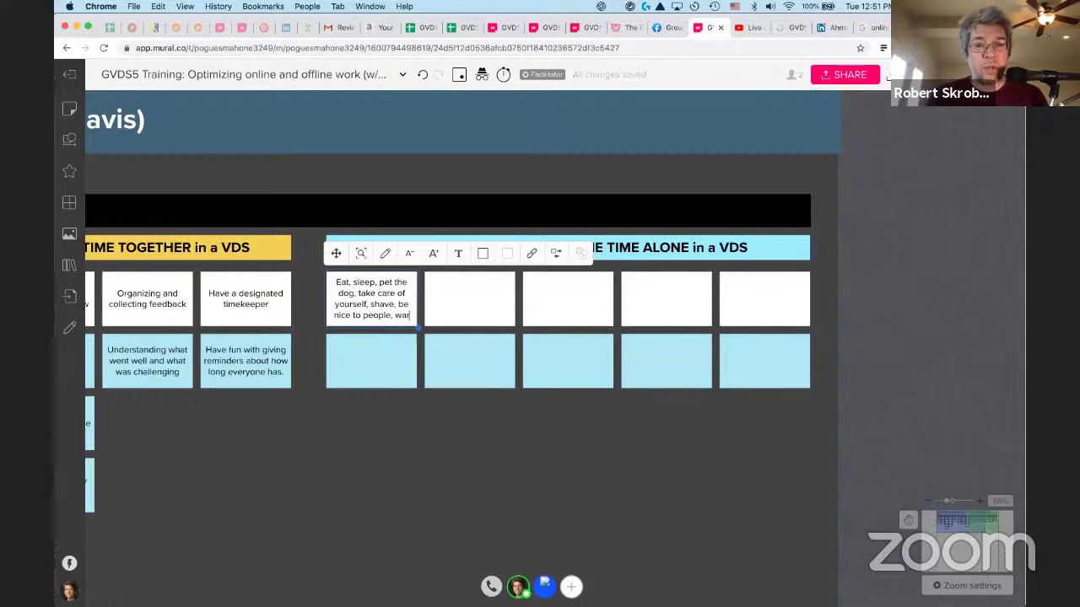
key("BackSpace")
key("BackSpace")
type("ear clean")
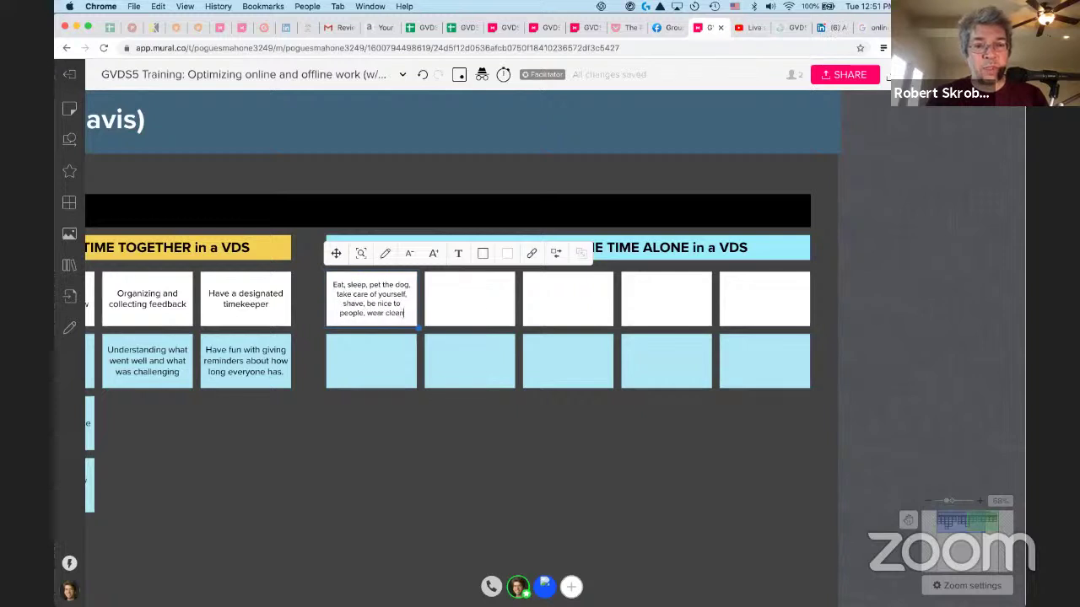
type(" clothes,")
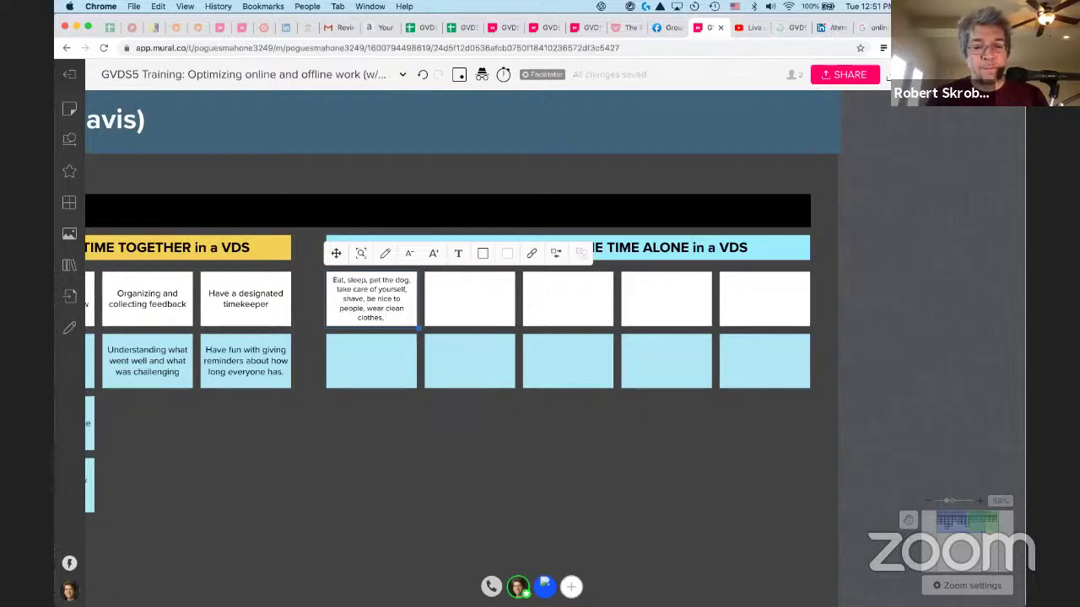
type(" call your paren")
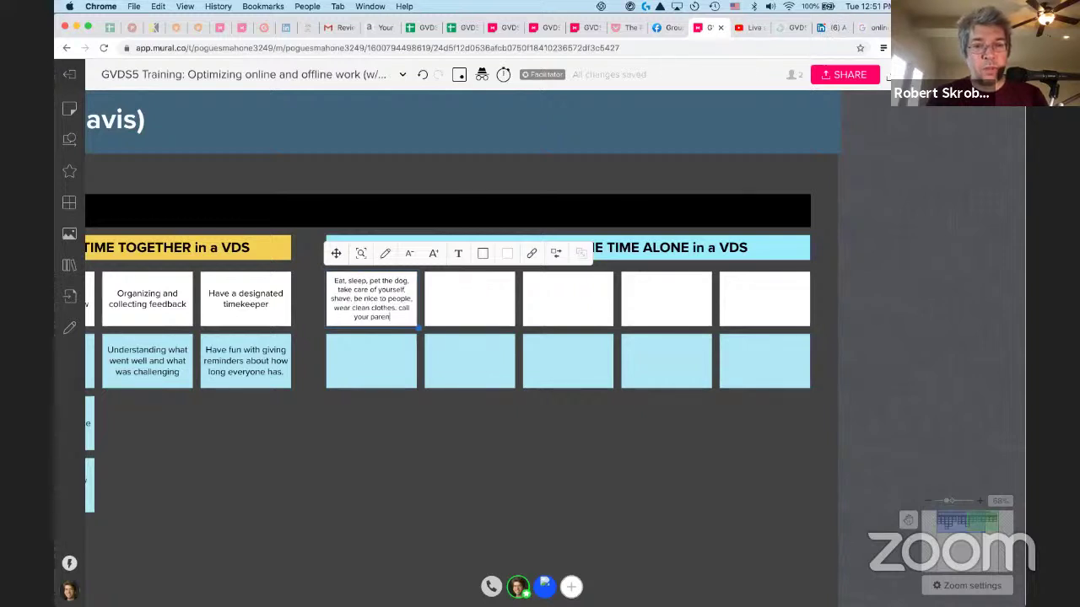
type("ts if")
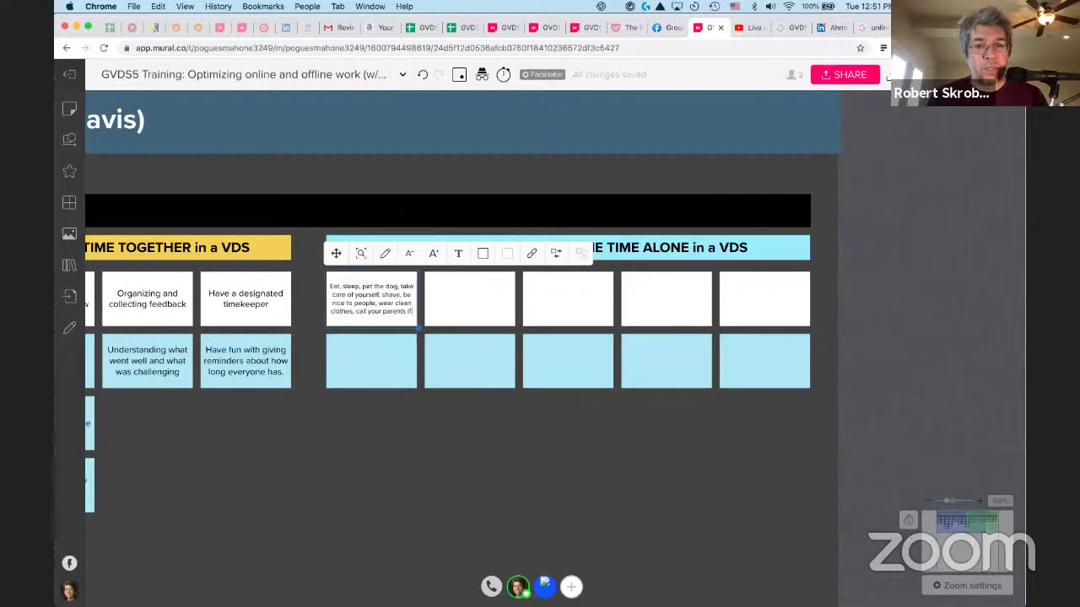
type(" you haven't")
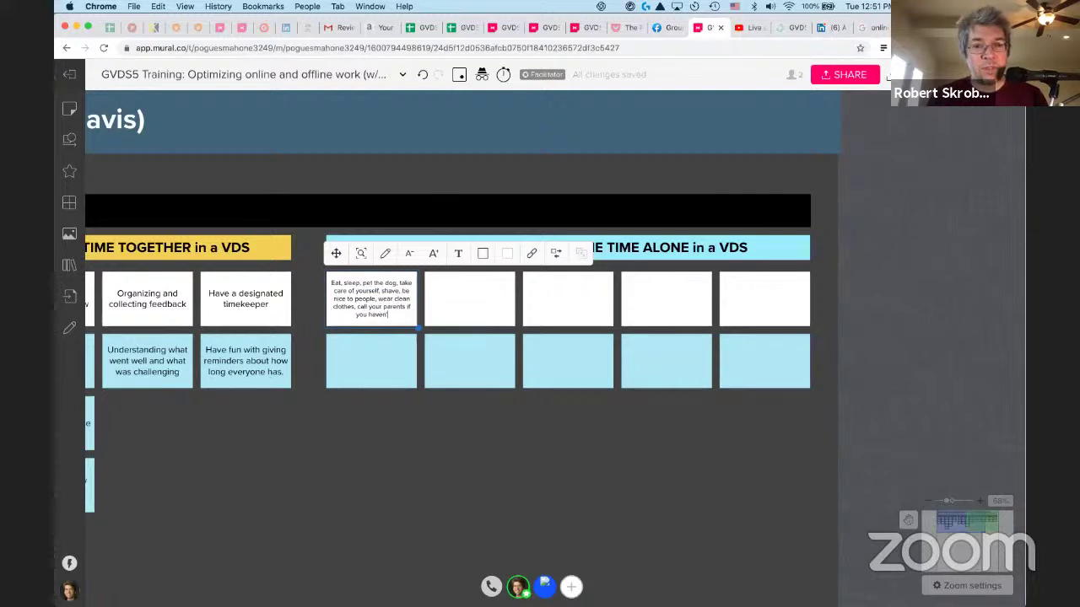
type(" talked to them in a")
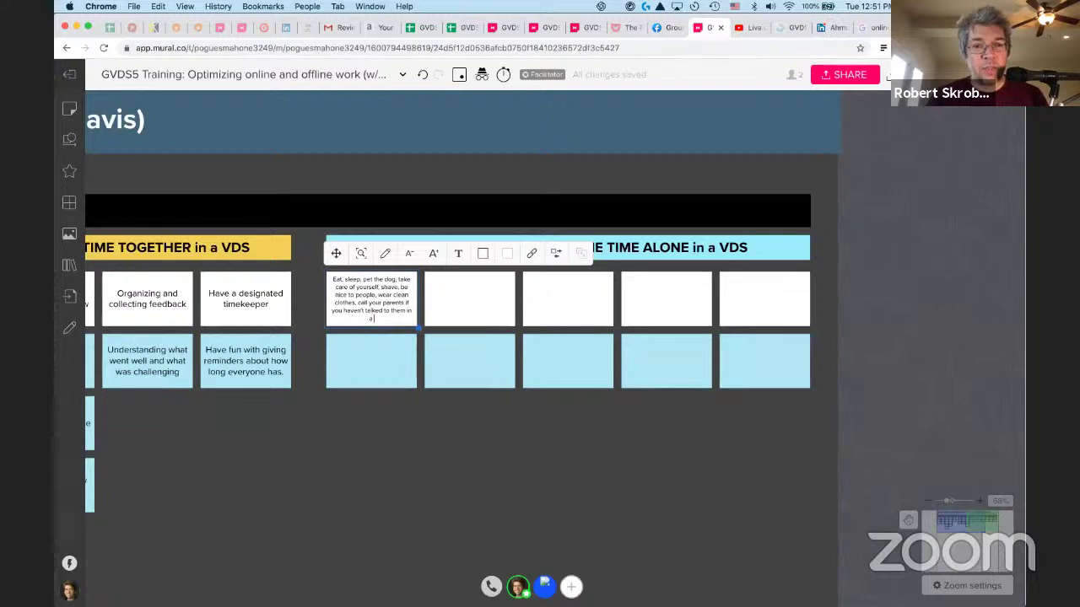
type(" while,")
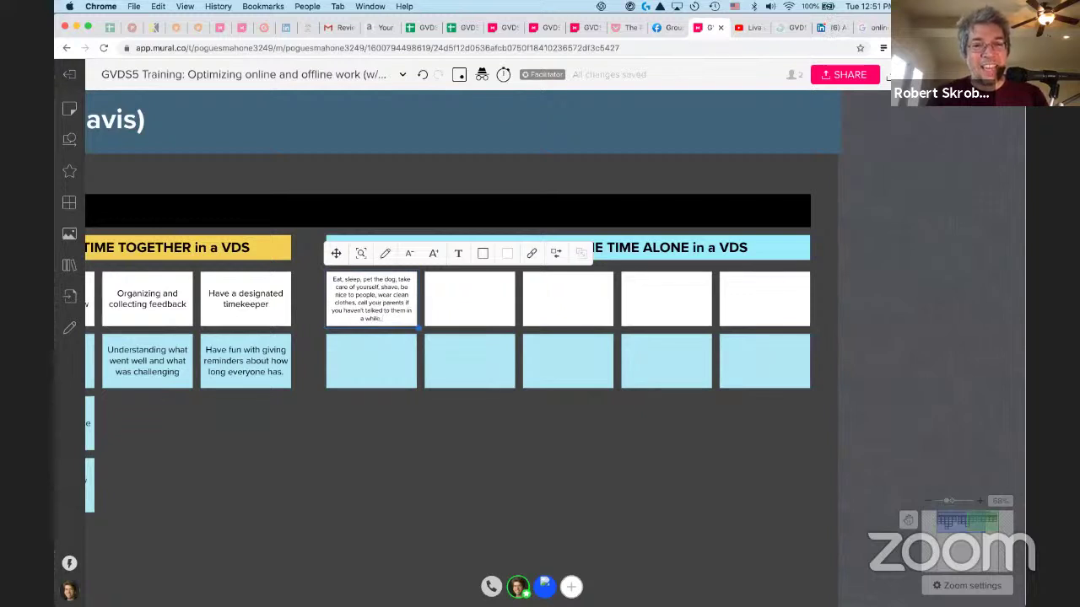
type(" and then")
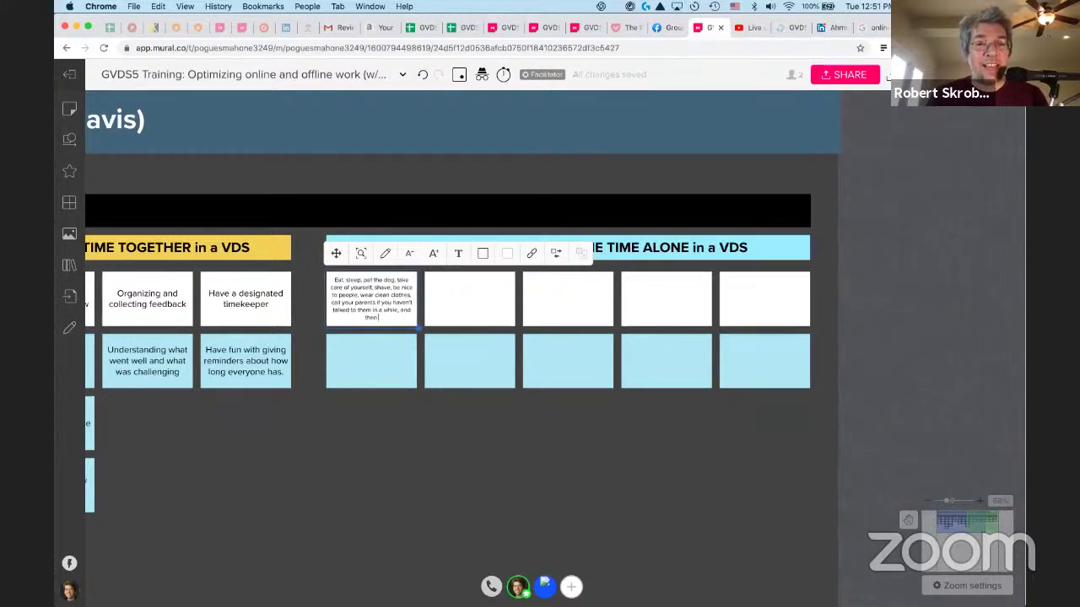
key("BackSpace")
key("BackSpace")
key("BackSpace")
key("BackSpace")
key("BackSpace")
key("BackSpace")
key("BackSpace")
key("BackSpace")
key("BackSpace")
key("BackSpace")
type(".")
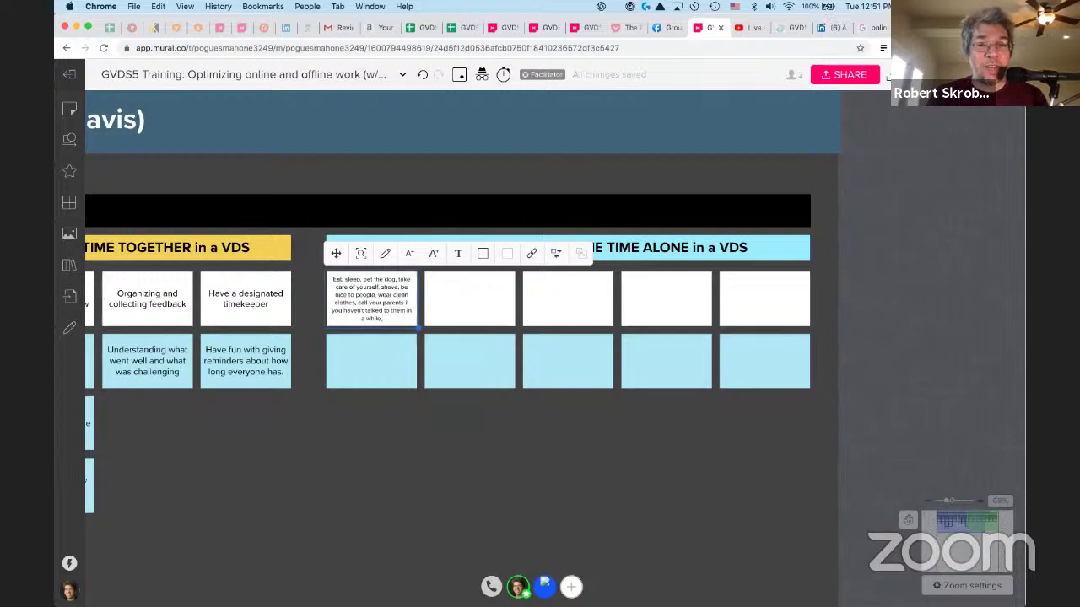
Step: Replace the first white card's closing punctuation with " (or not) ... and then work on your virtual design stuff."
key("BackSpace")
type(" (or not)")
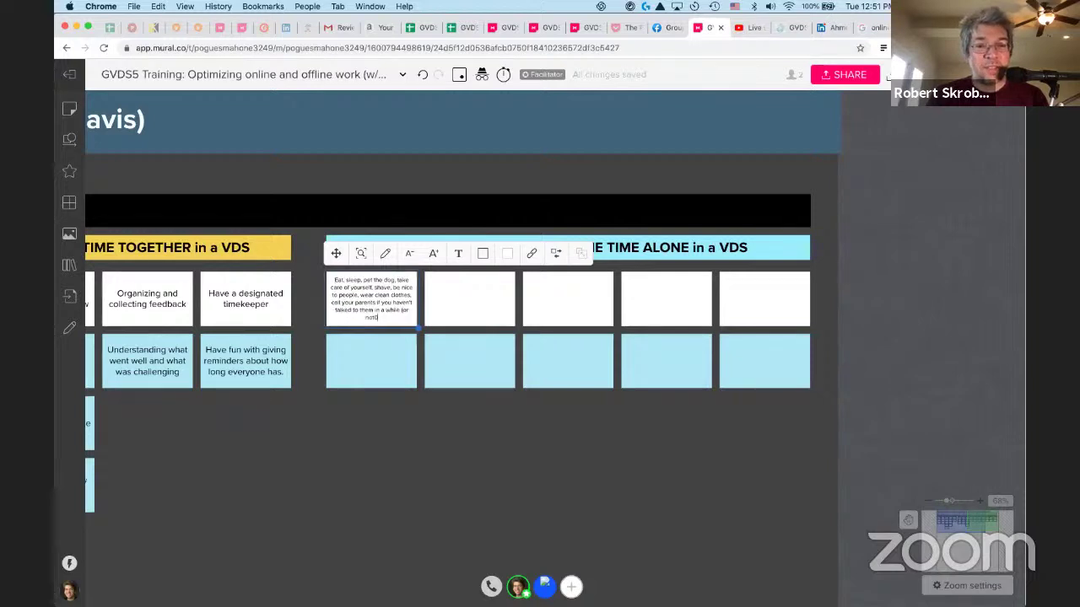
type(" ... and then")
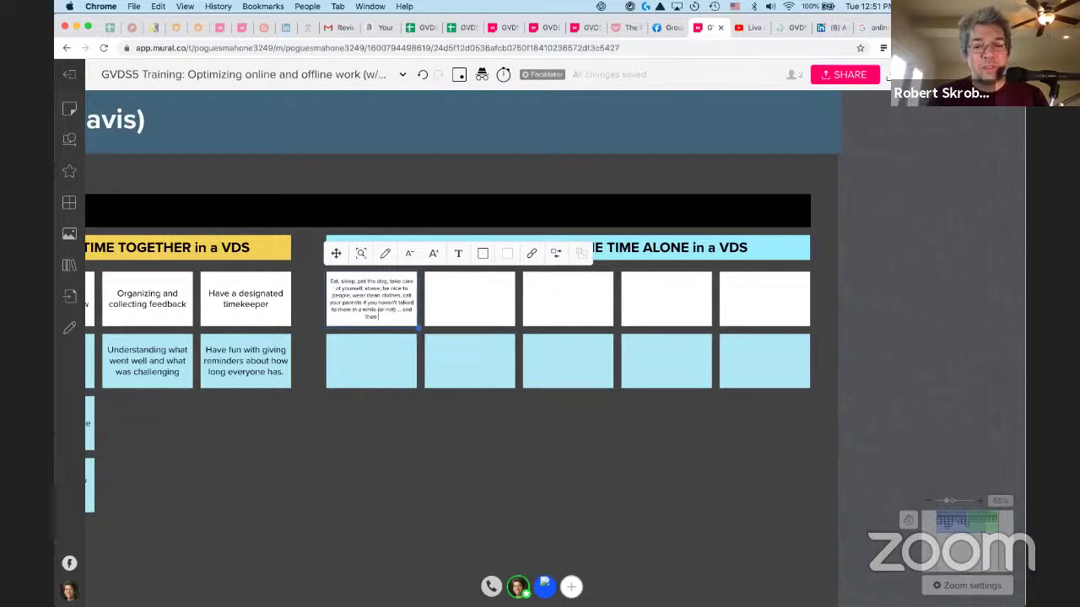
type(" work on y")
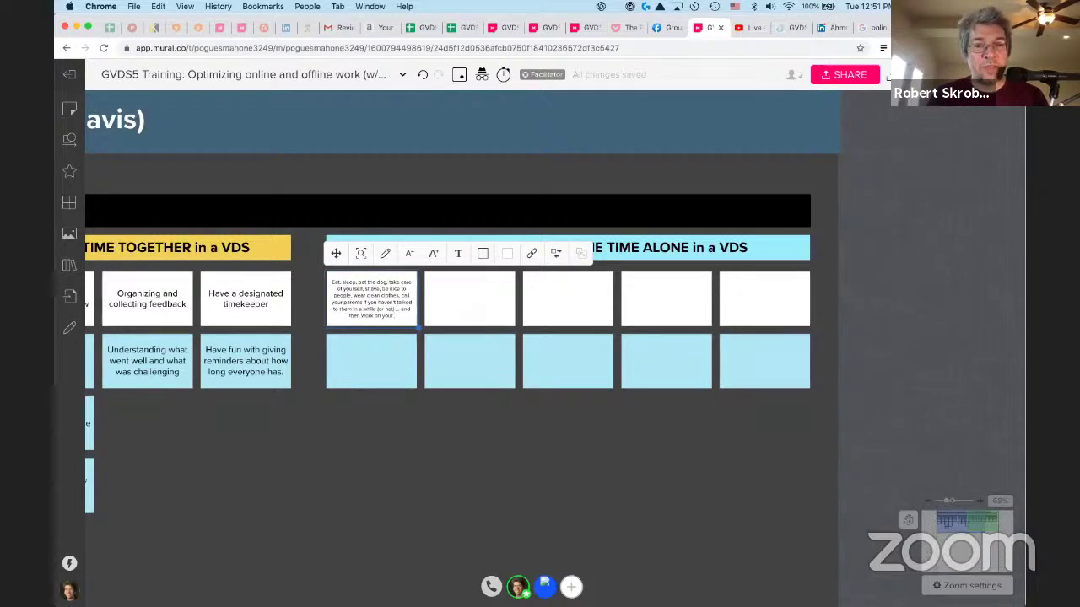
type("our virtual d")
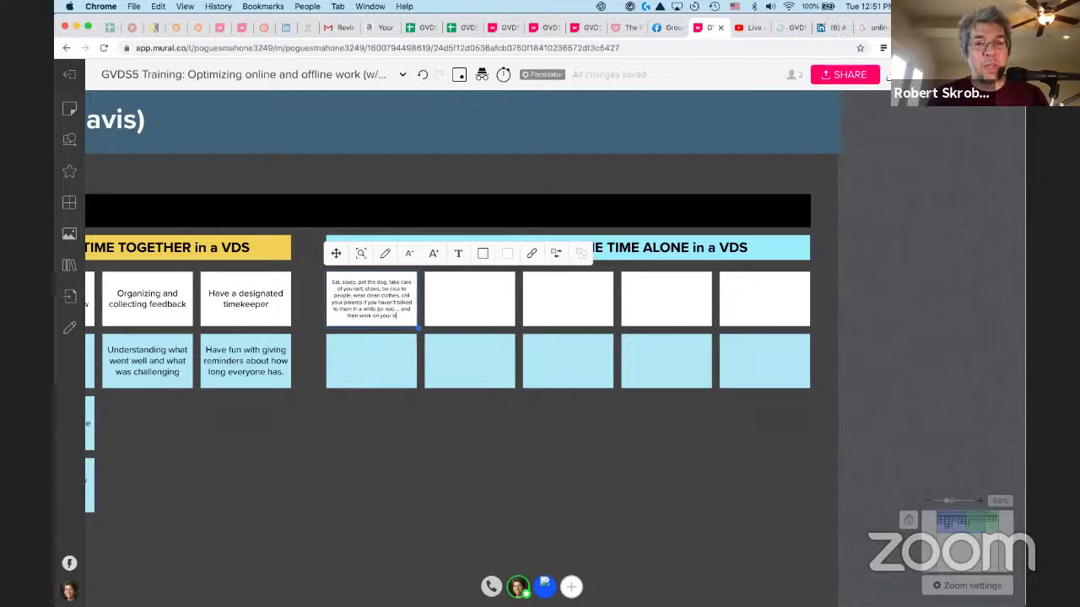
type("esign no")
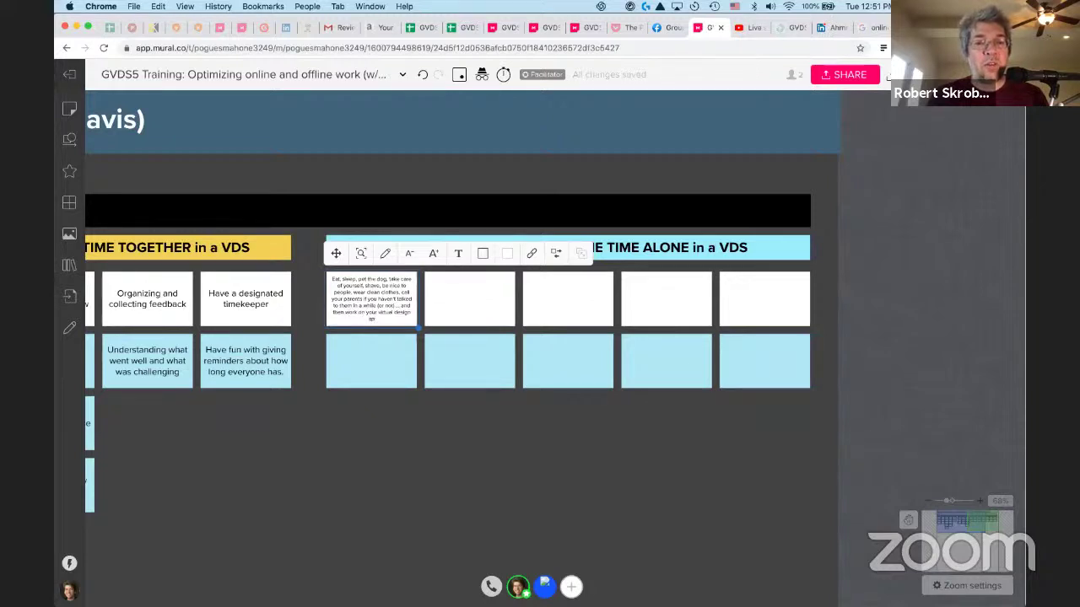
type("uff.")
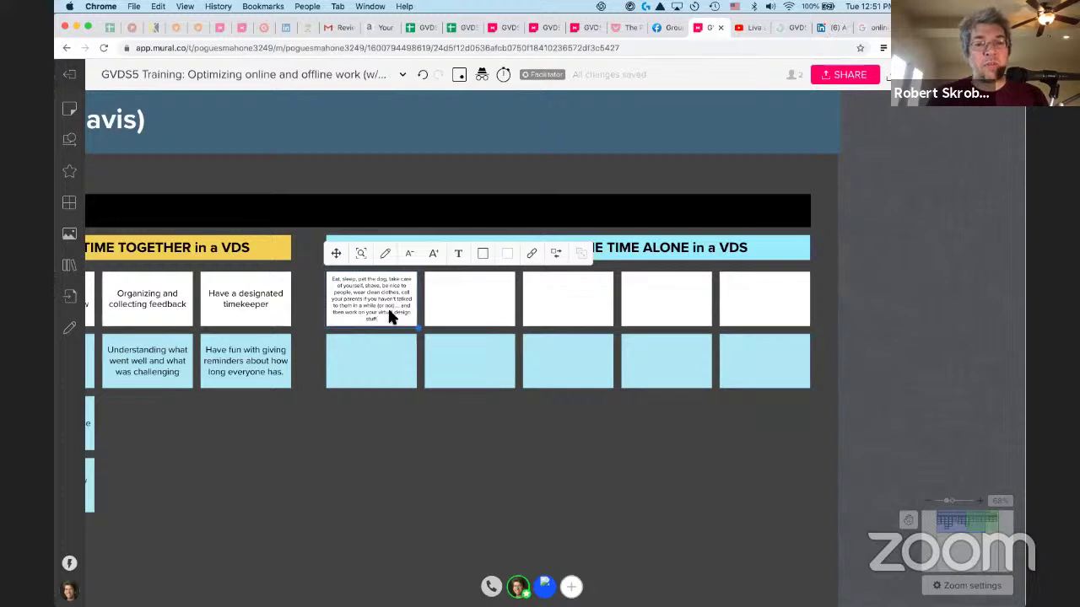
left_click(414, 388)
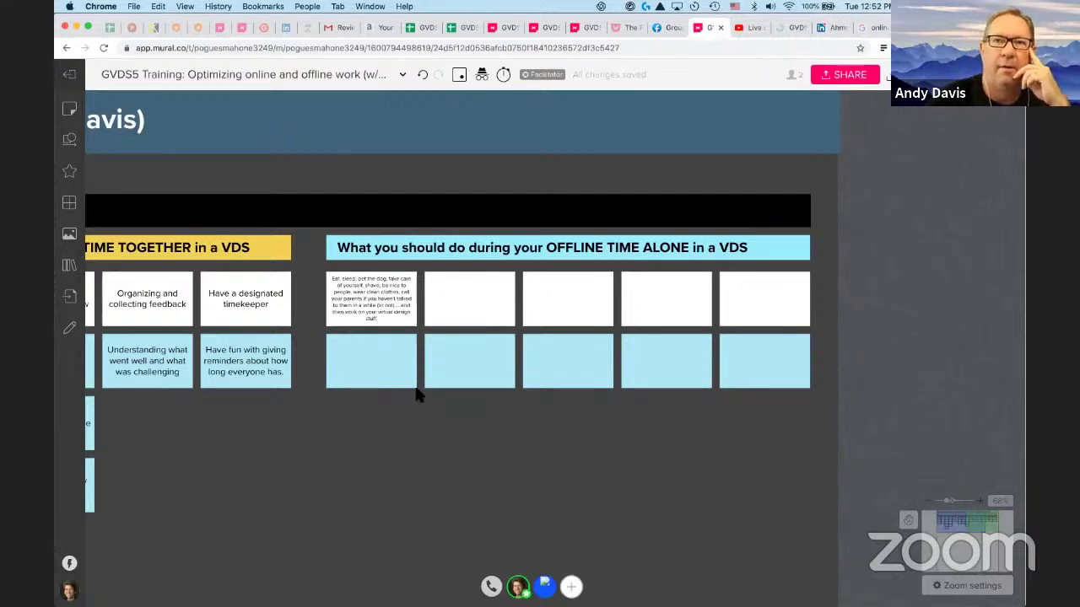
Step: Fill the second white card under the offline heading with "Manage your time and scheduling a session when it works for you."
double_click(480, 302)
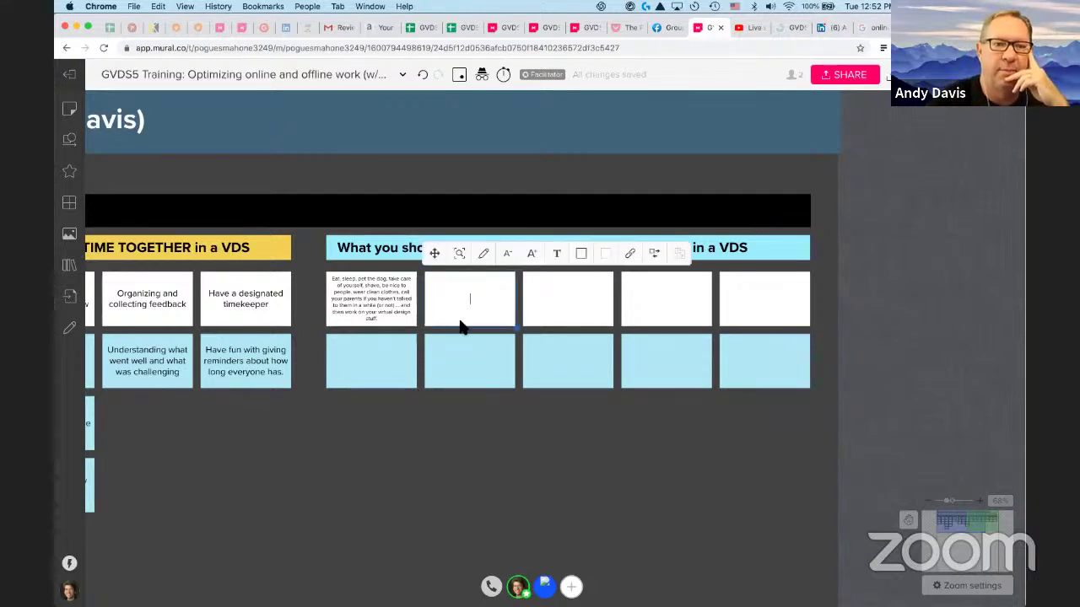
type("Mana")
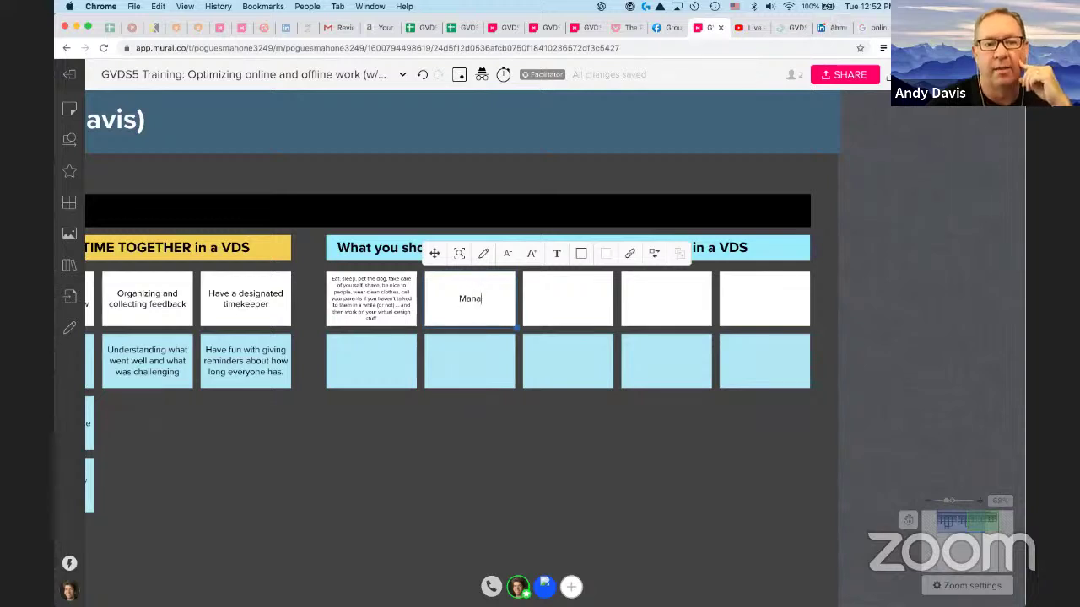
type("ge your time and s")
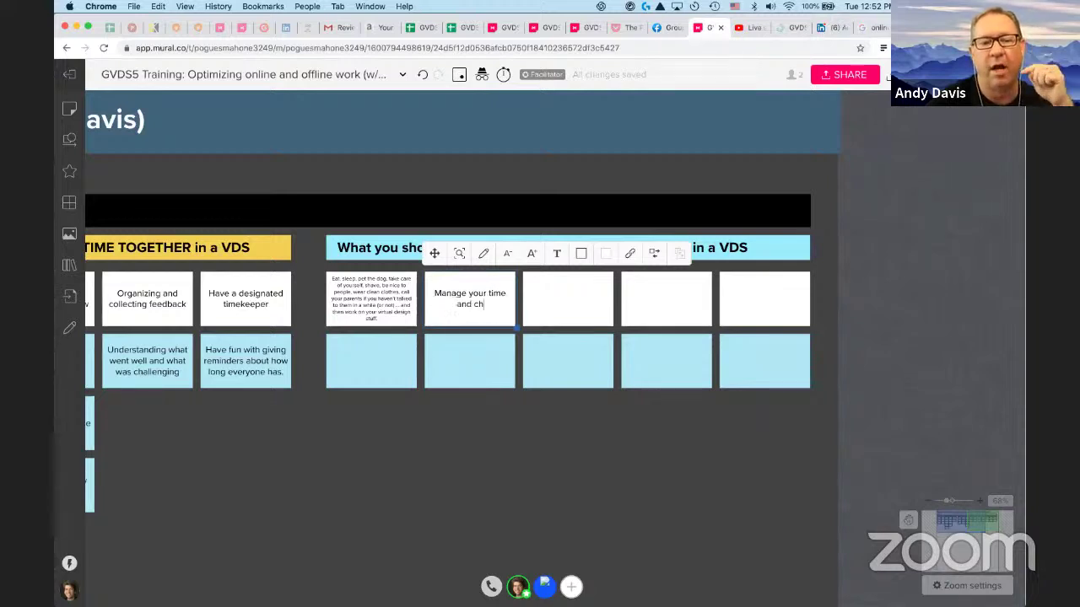
type("cheduling")
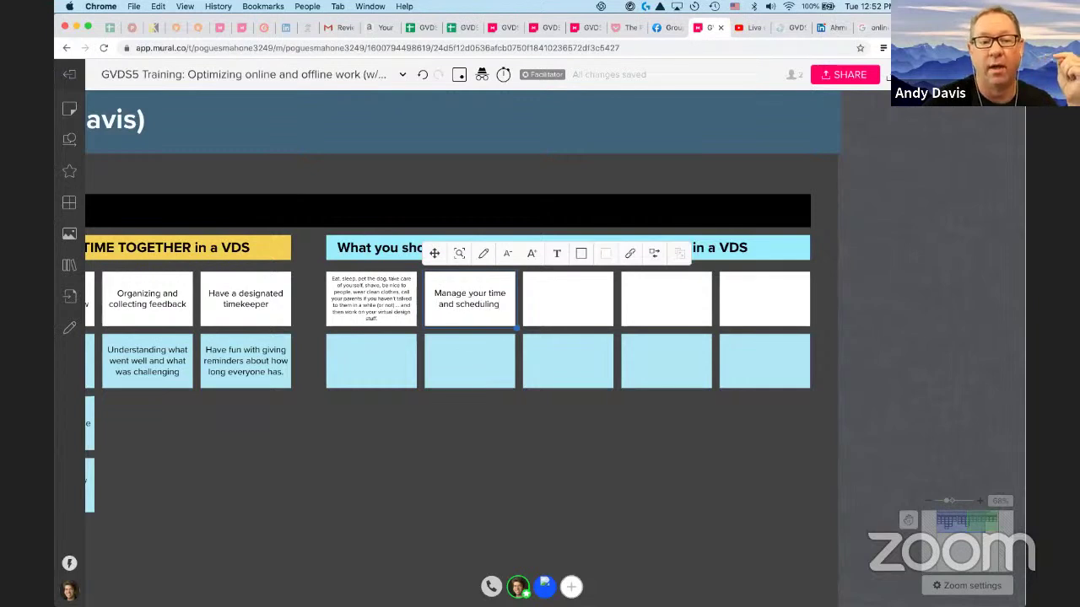
type(" a se")
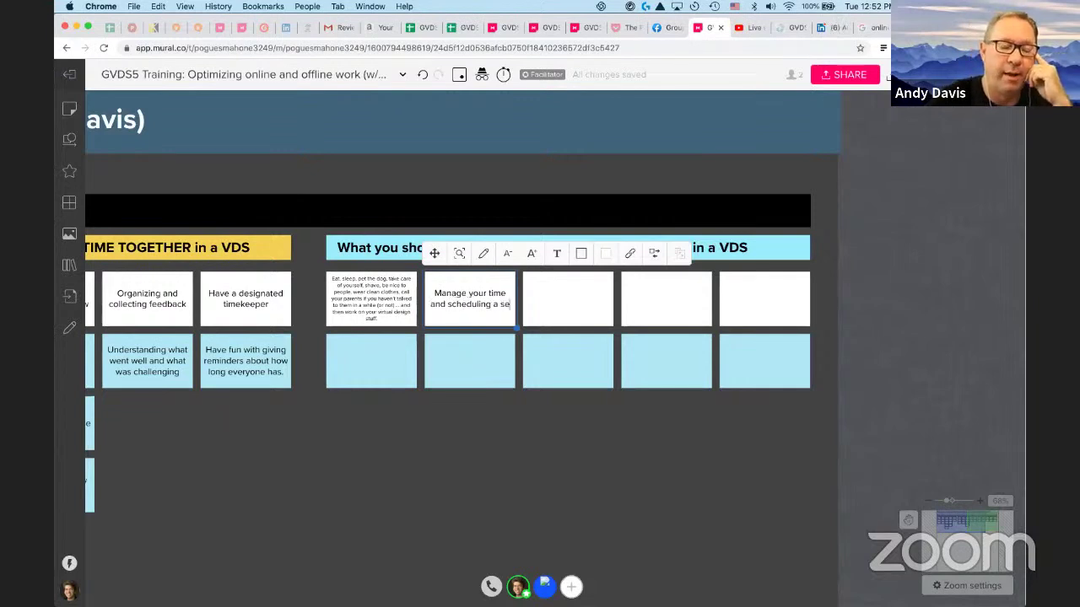
type("ssion when it works for you.")
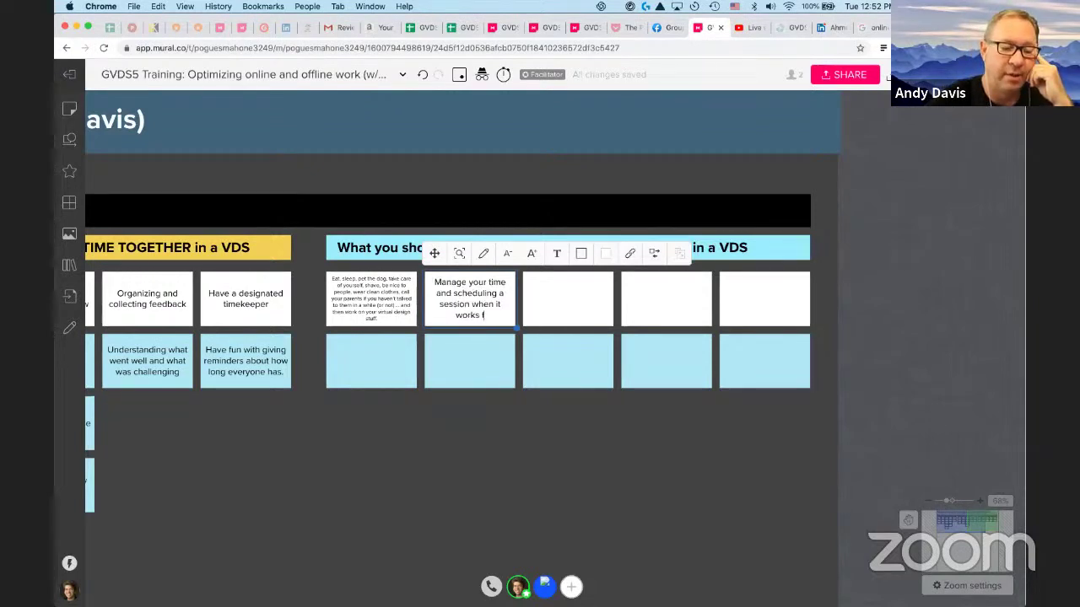
left_click(646, 447)
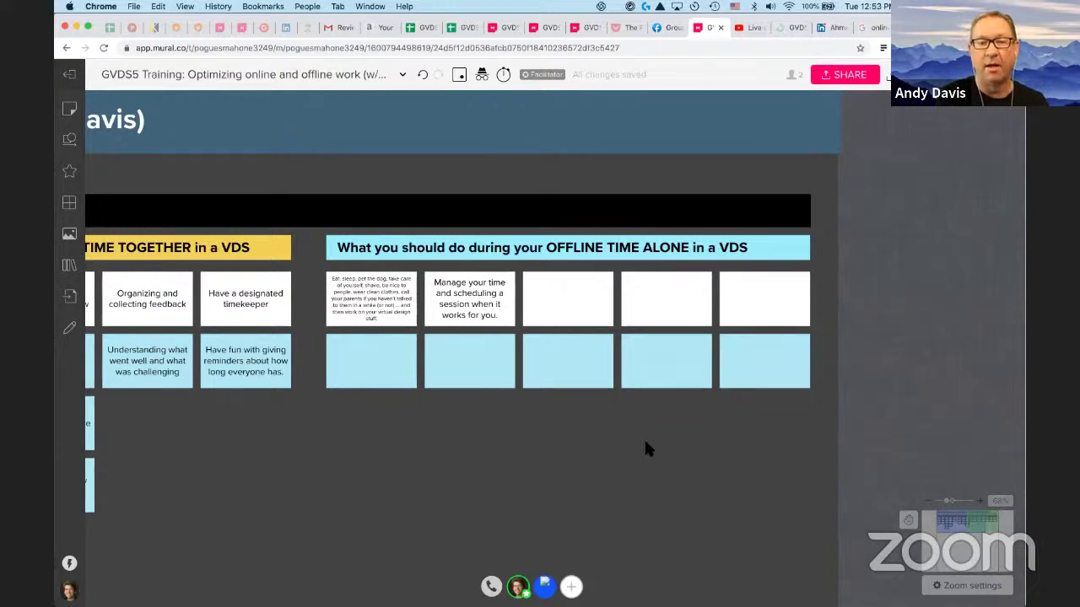
Step: Fill the second blue card under the offline heading with "Understanding how you operate is important, but commit to getting the work done."
double_click(470, 369)
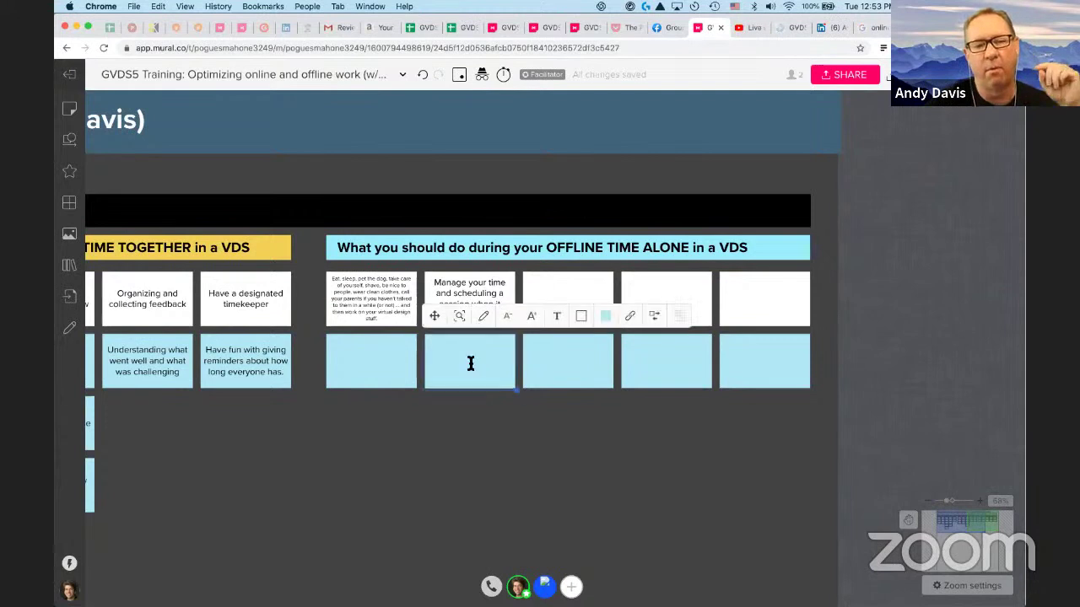
type("Understanding")
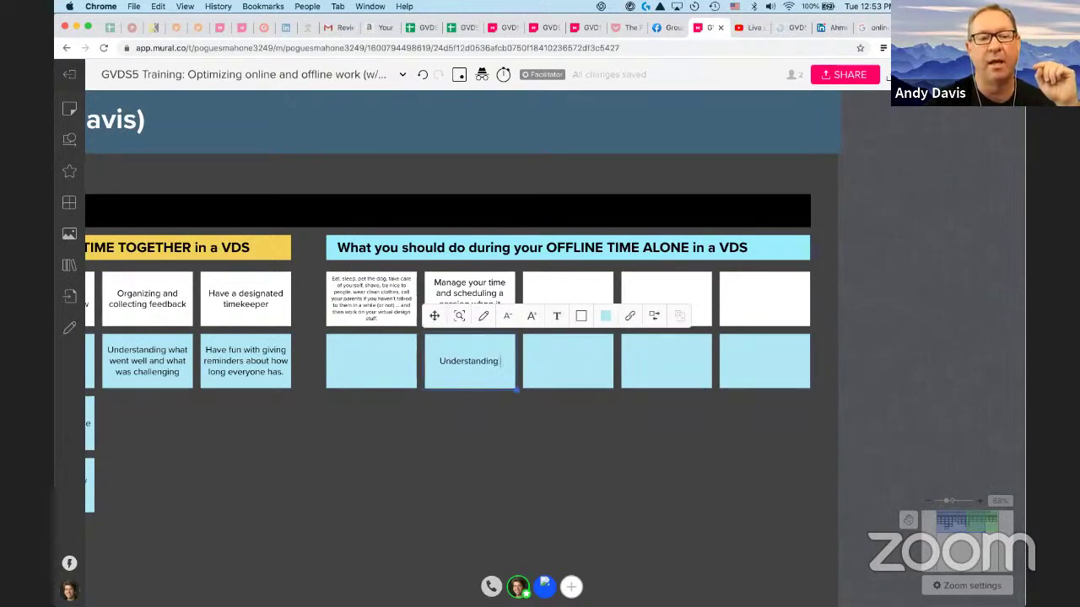
type(" how you o")
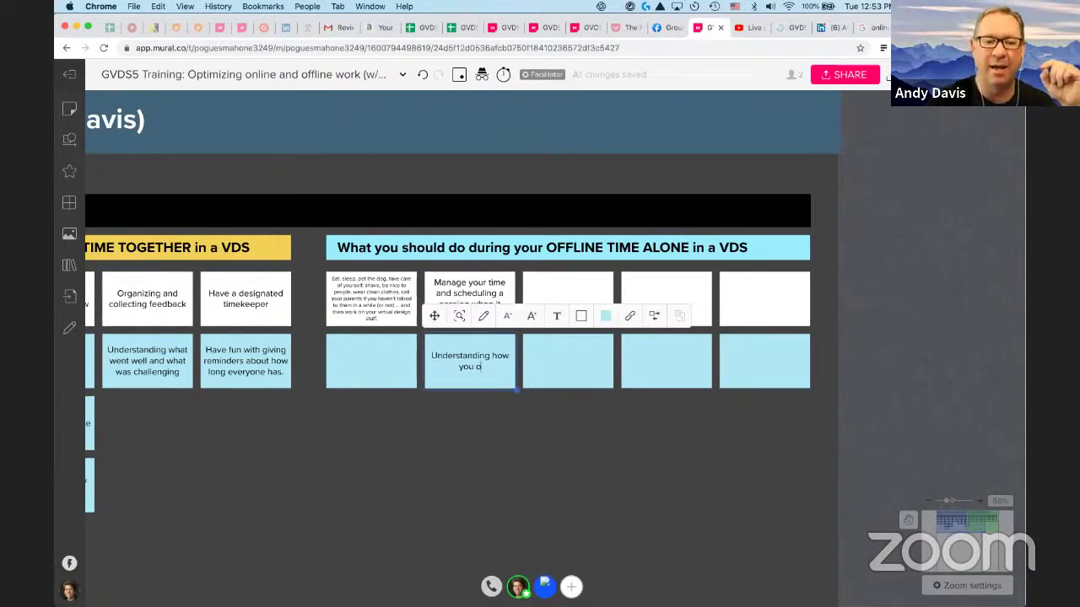
type("perate is importan")
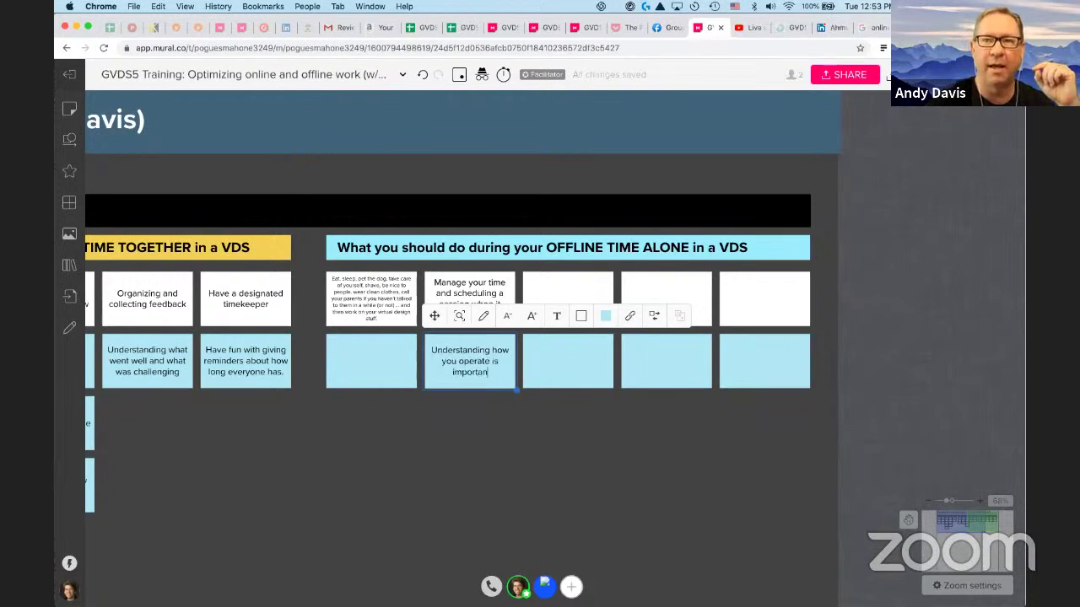
type("t, but commit t")
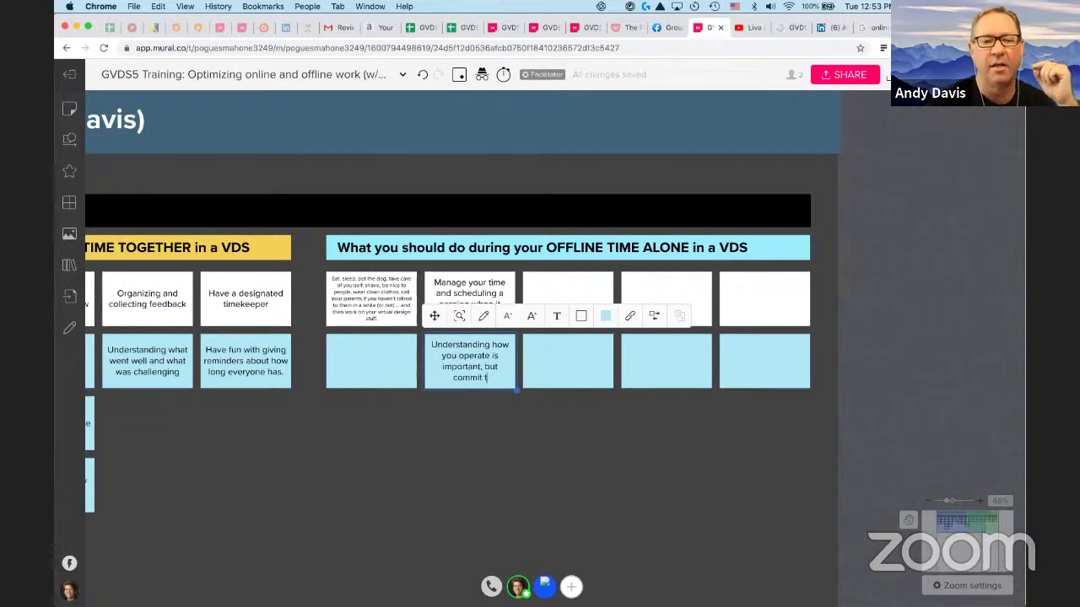
type("o ge")
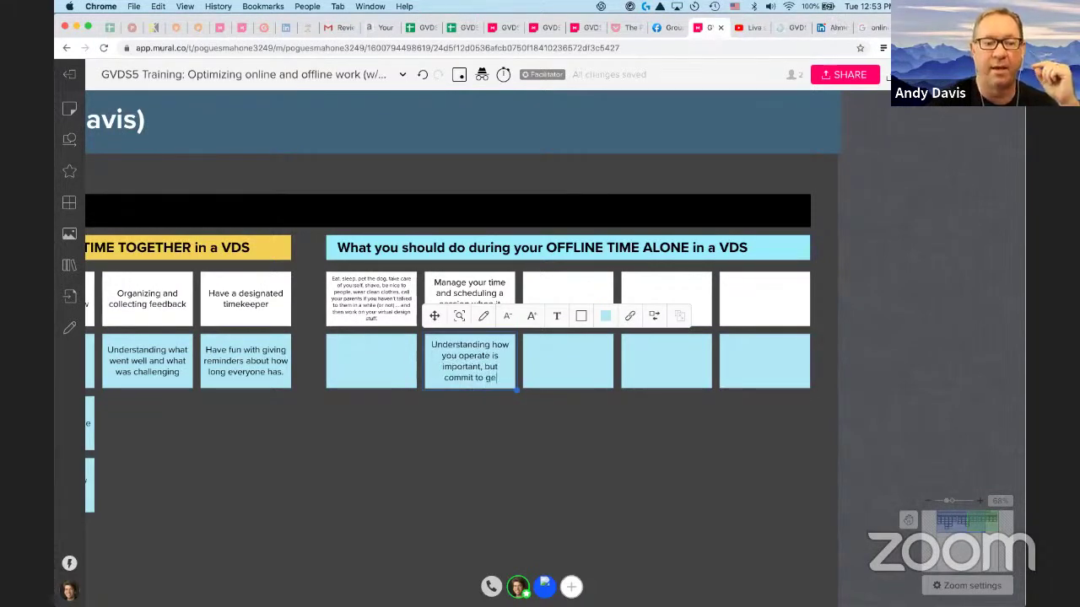
type("tting the work done.")
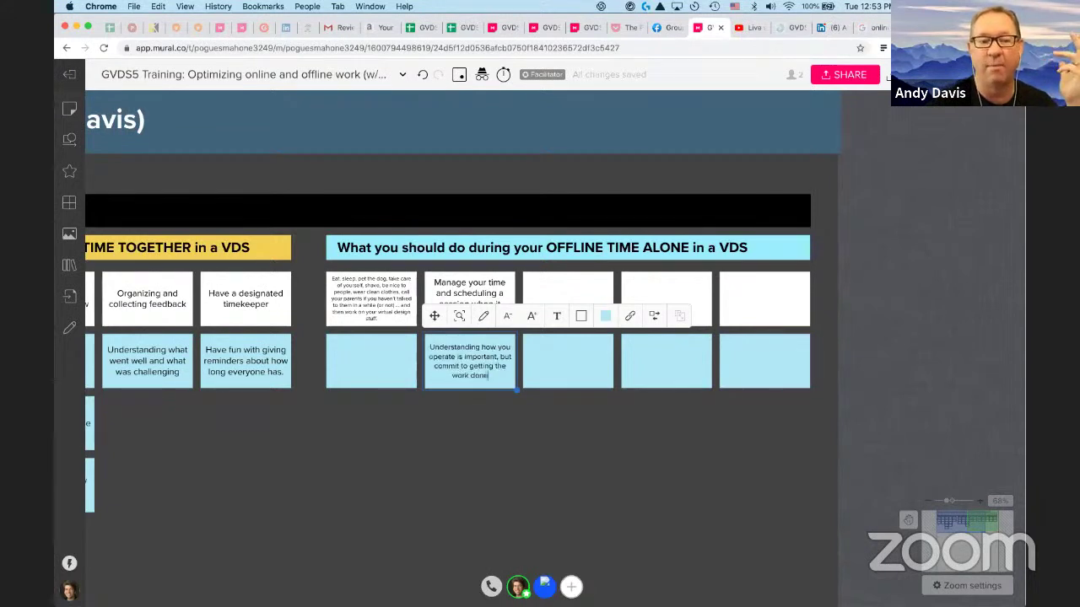
left_click(475, 463)
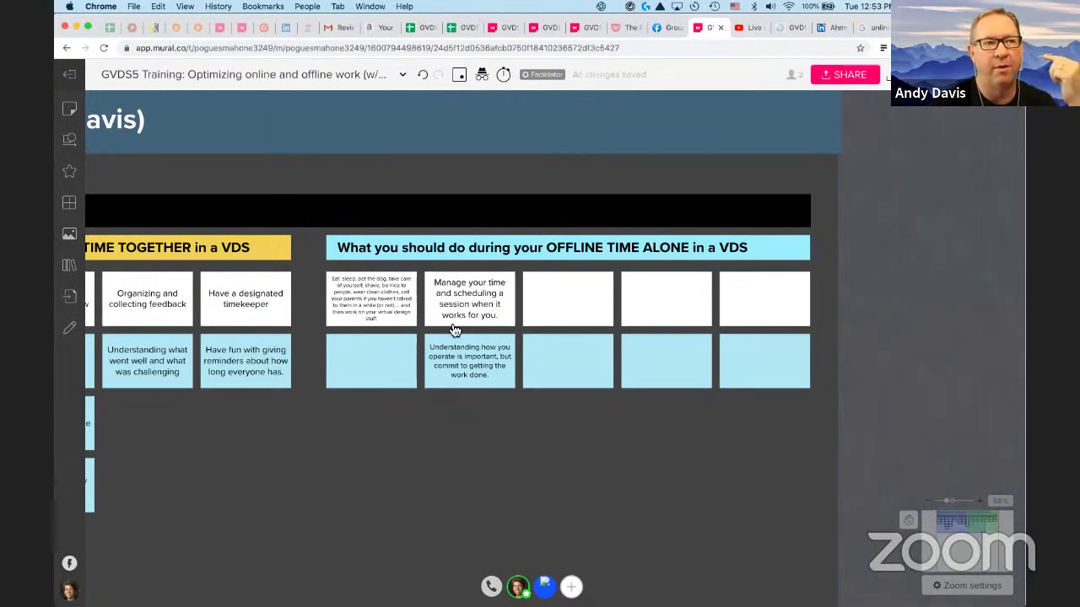
Step: Fill the third white card under the offline heading with "Understanding when you're biting off more than you can chew."
double_click(551, 301)
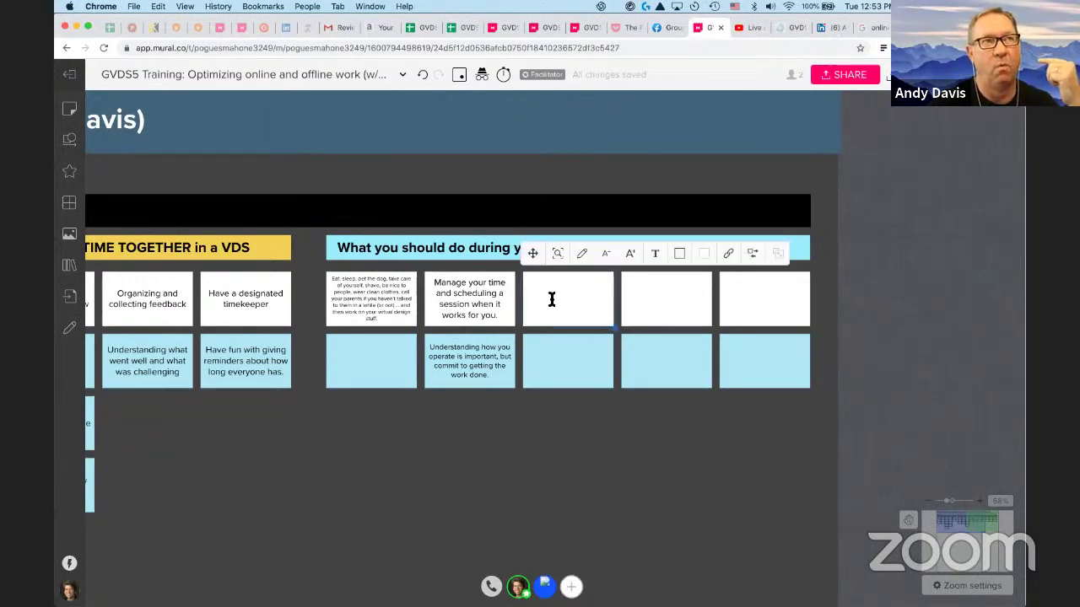
type("Understand")
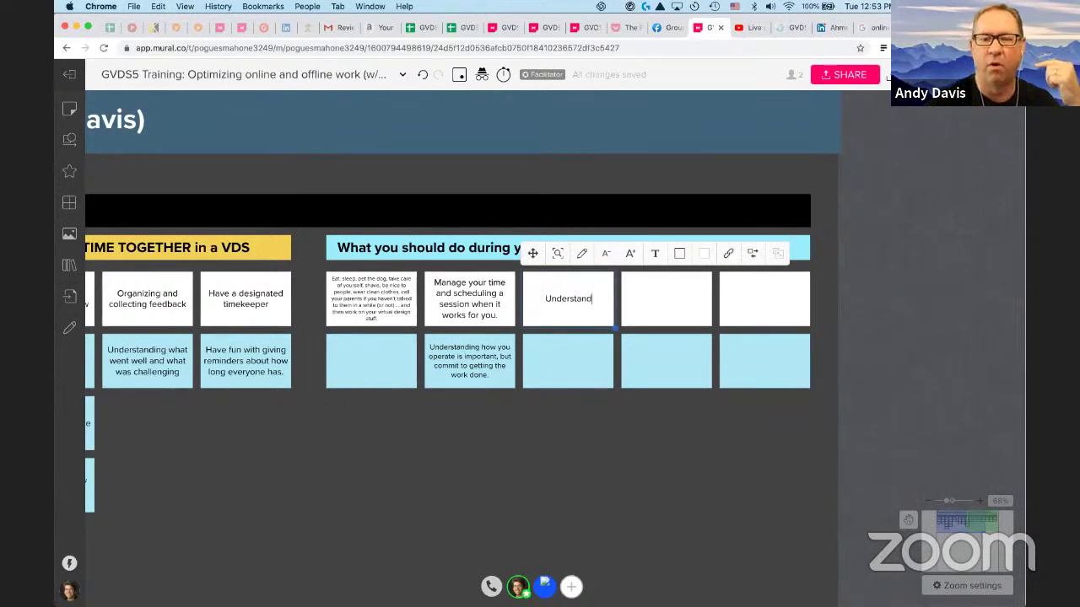
type("ing when you're")
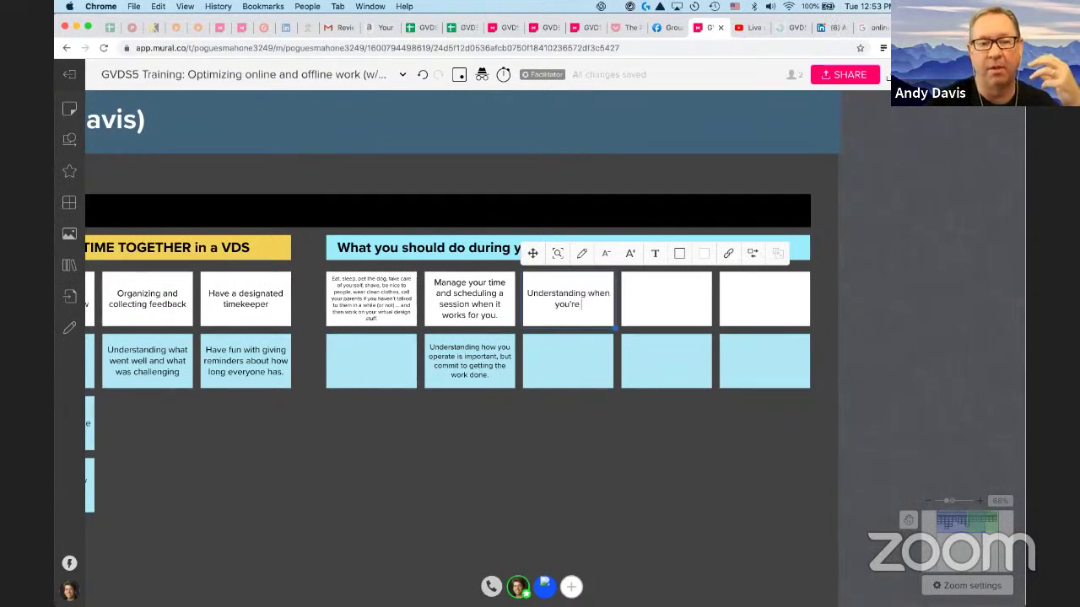
type(" biting off more")
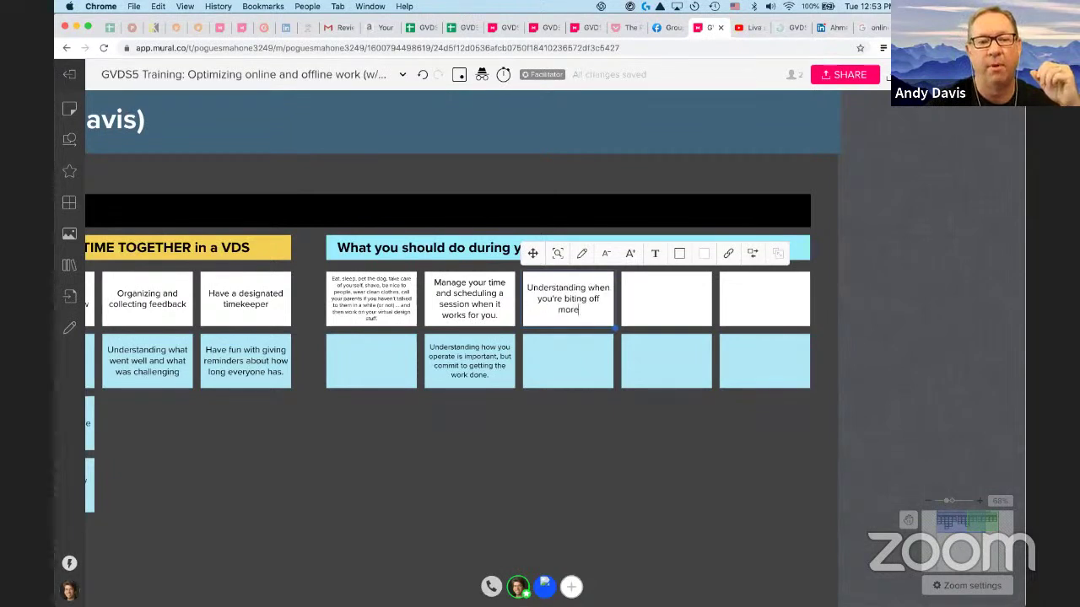
type(" than you can chew.")
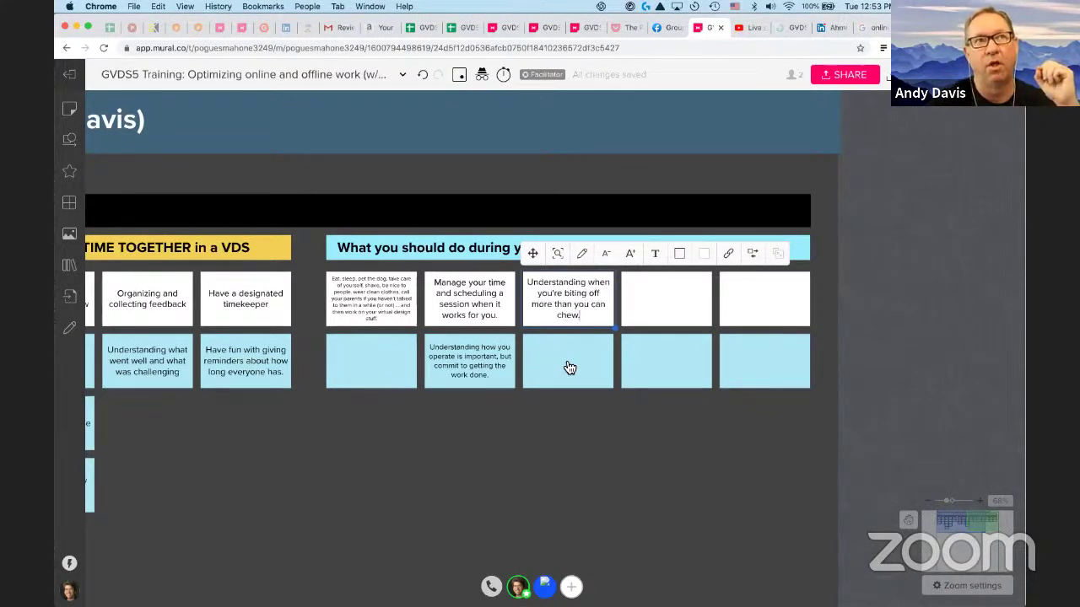
left_click(566, 360)
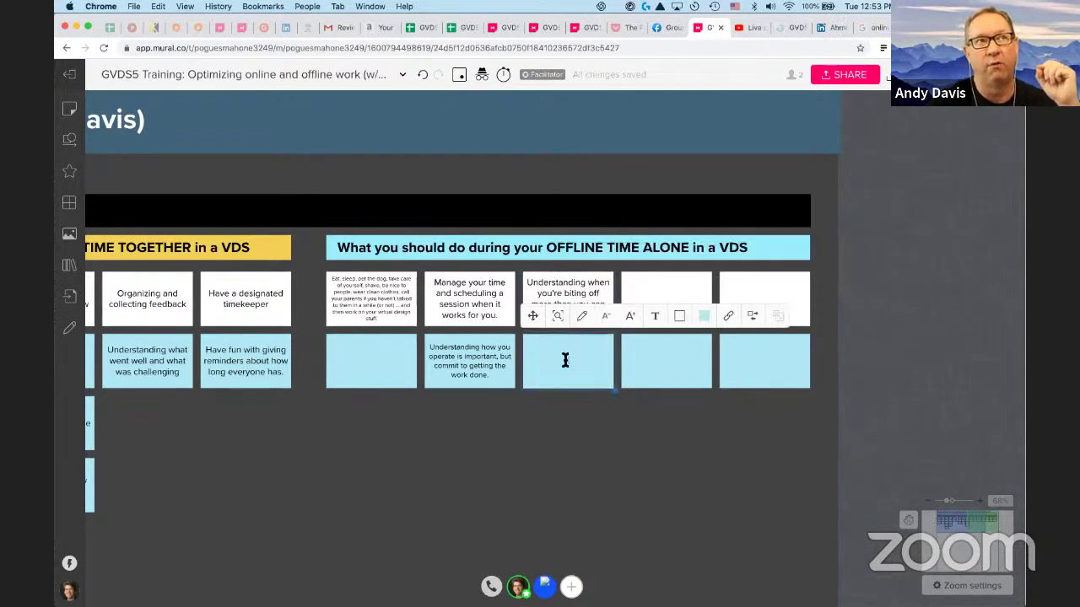
left_click(569, 453)
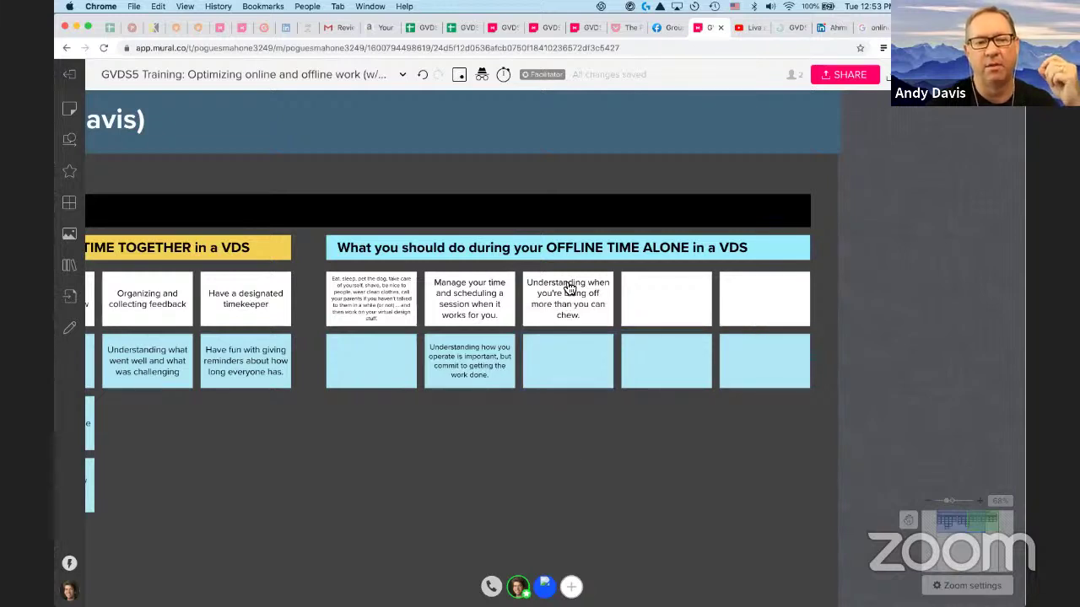
Step: Move the third white card's text into a new blue card placed directly below the second blue card, leaving the white card empty
double_click(570, 297)
key("super+c")
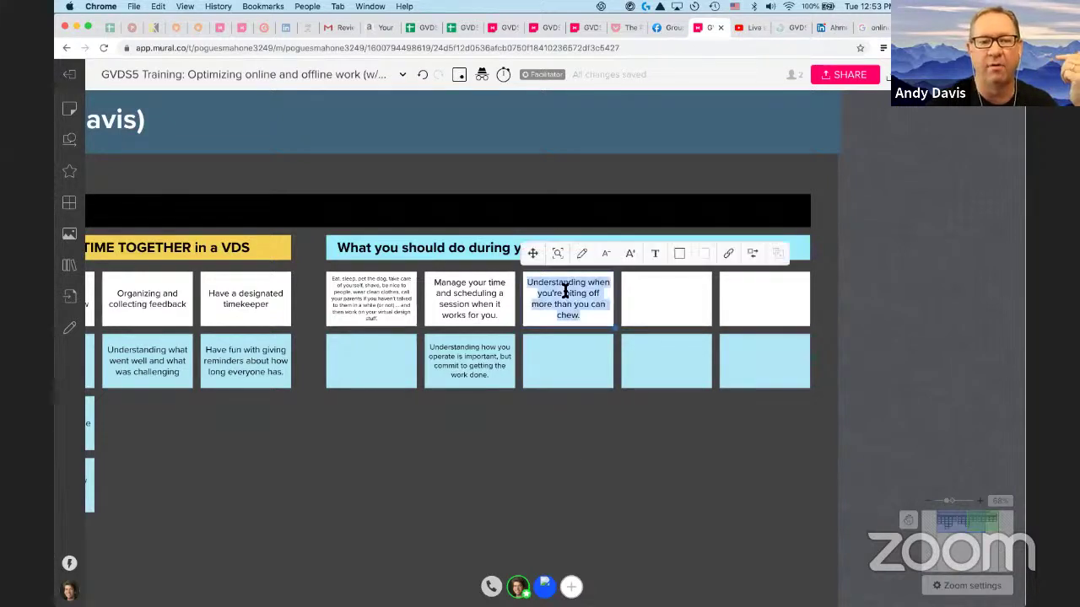
left_click(396, 377)
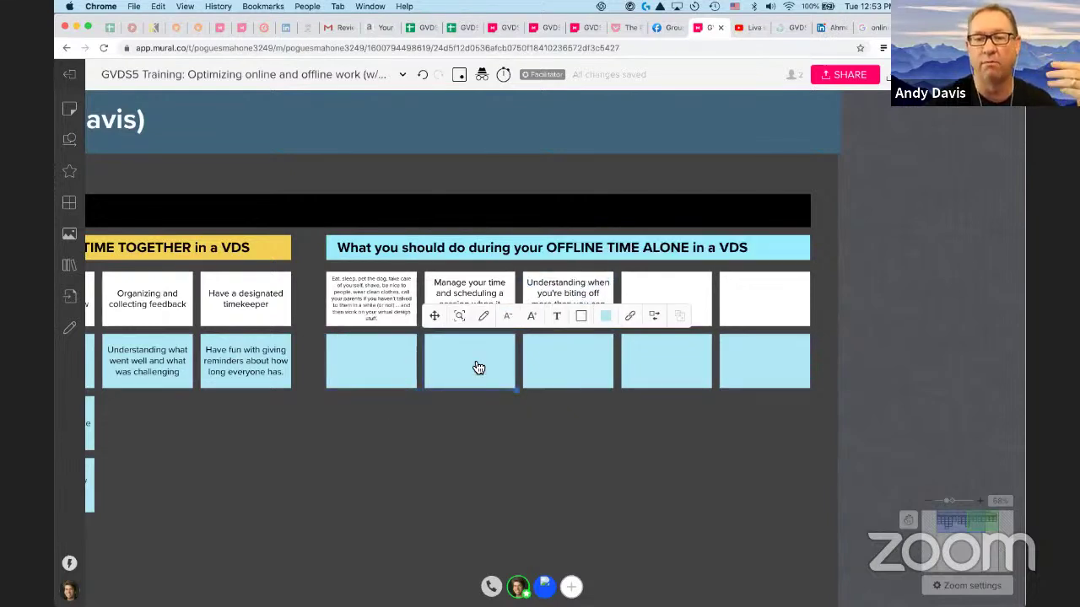
left_click_drag(473, 388, 474, 426)
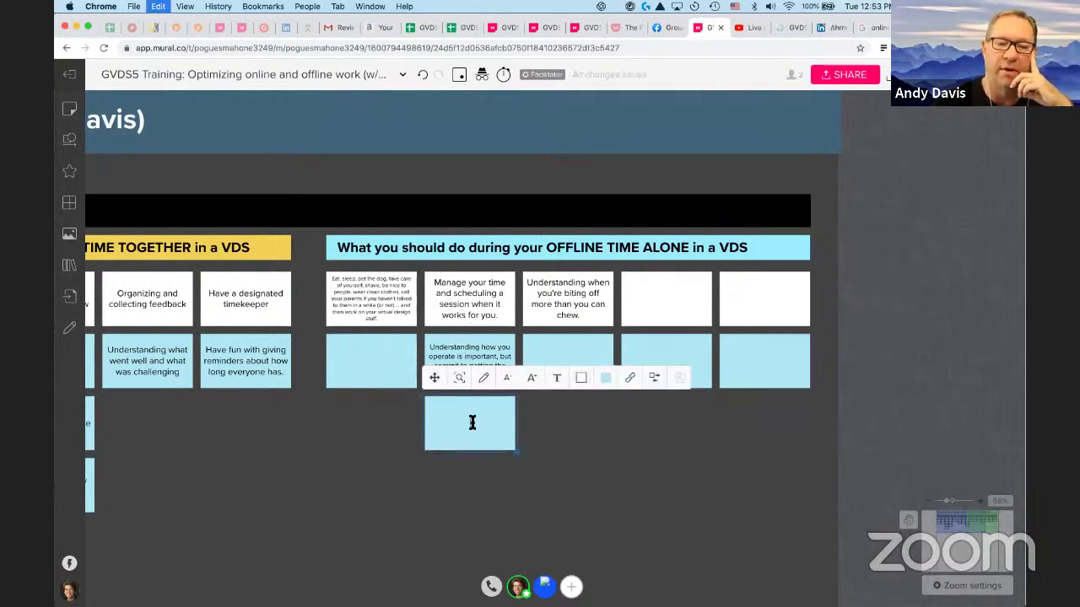
key("super+v")
left_click(595, 436)
left_click(568, 317)
left_click(567, 313)
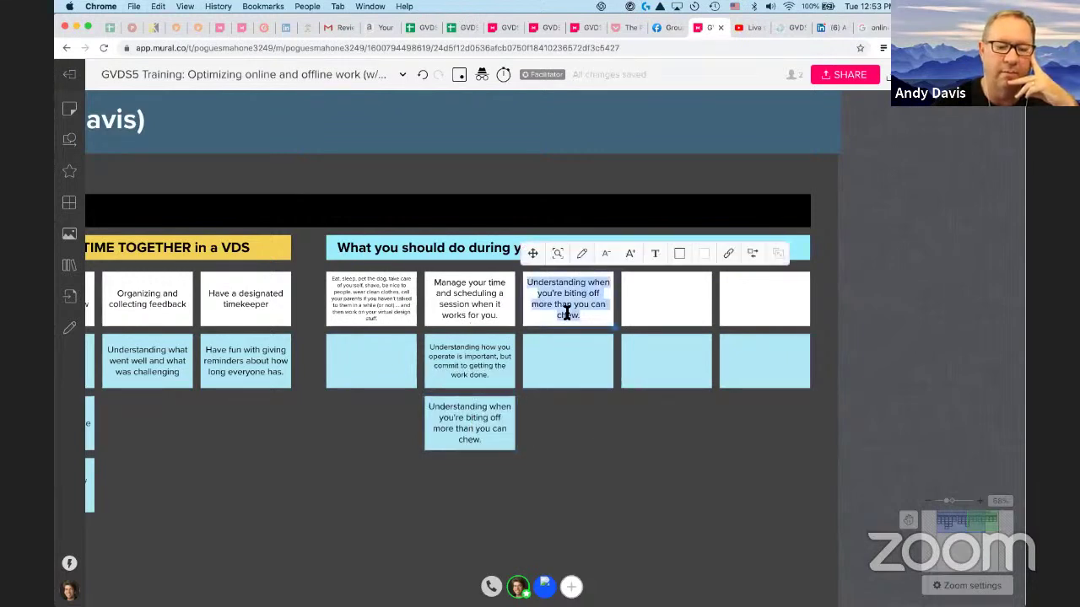
key("BackSpace")
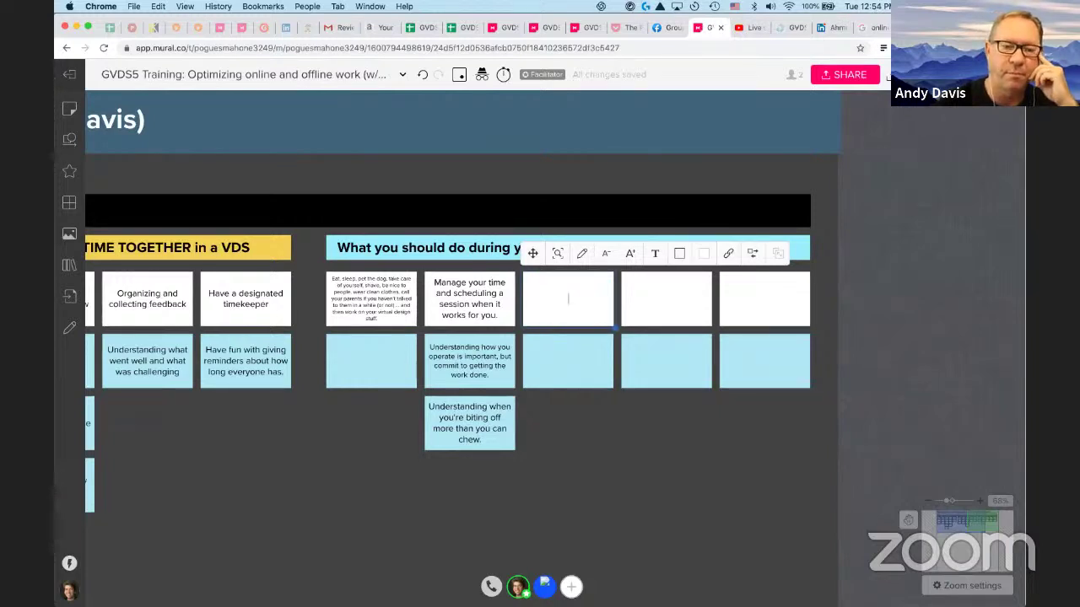
type("F")
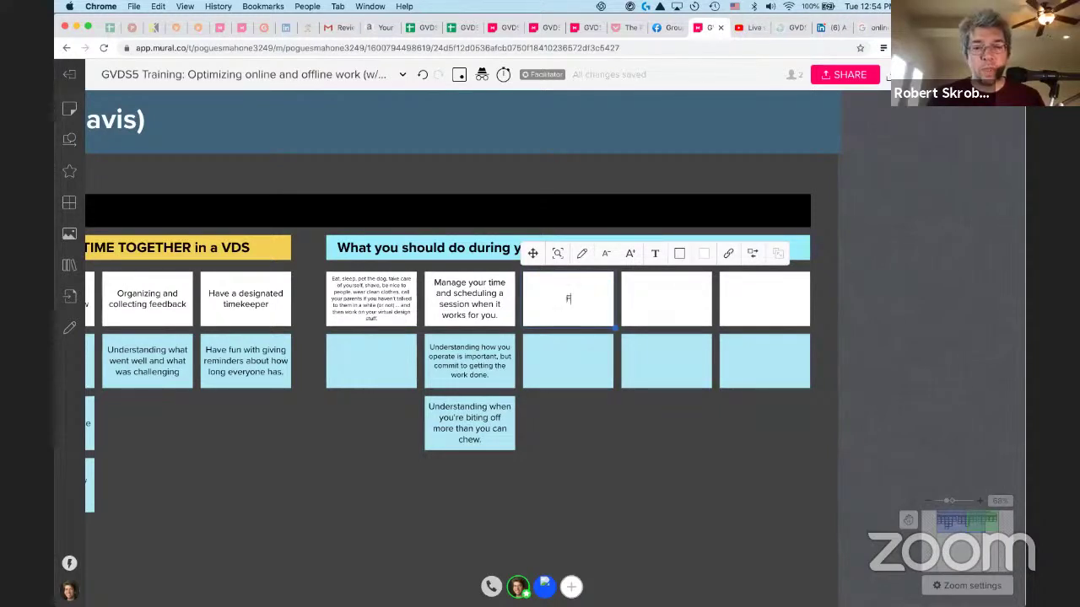
type("aciltated")
key("BackSpace")
key("BackSpace")
key("BackSpace")
key("BackSpace")
key("BackSpace")
type("ili")
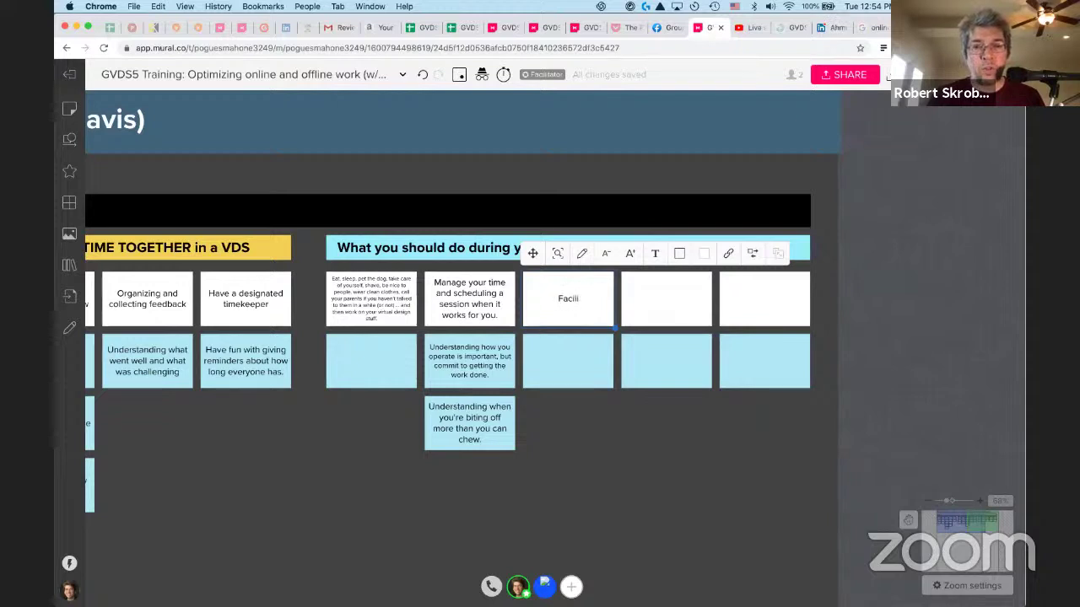
key("BackSpace")
key("BackSpace")
key("BackSpace")
key("BackSpace")
key("BackSpace")
key("BackSpace")
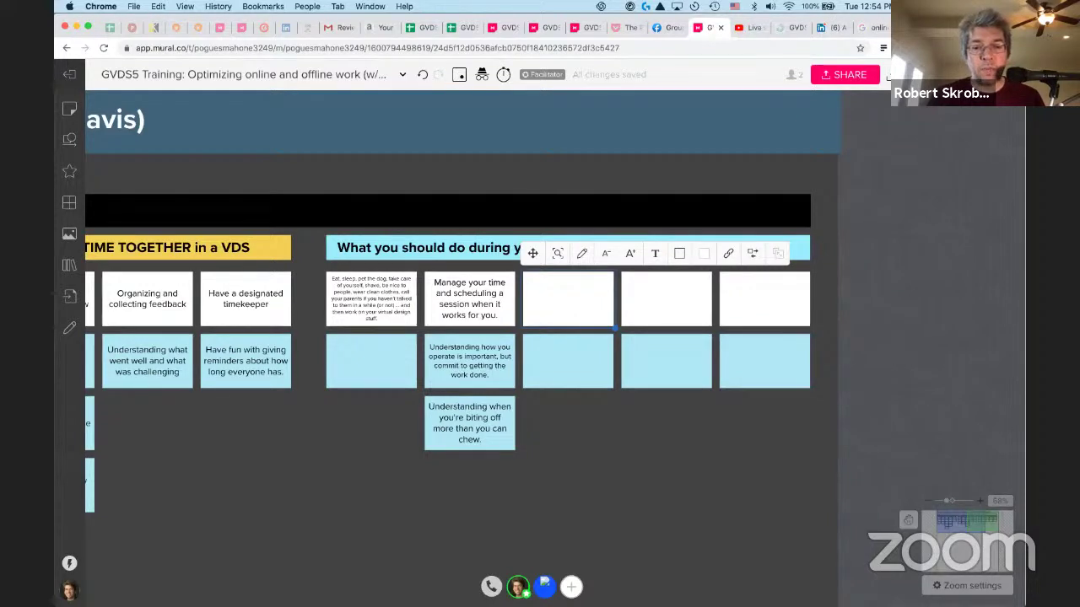
Step: Fill the emptied third white card under the offline heading with "Don't do other people's work"
type("Don't do other pe")
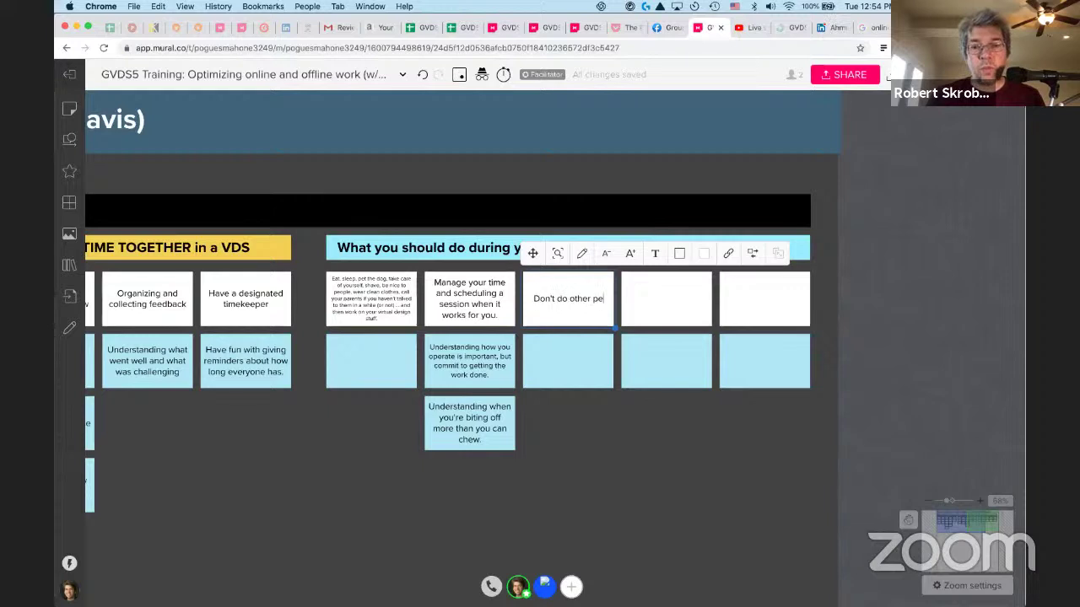
type("ople's work")
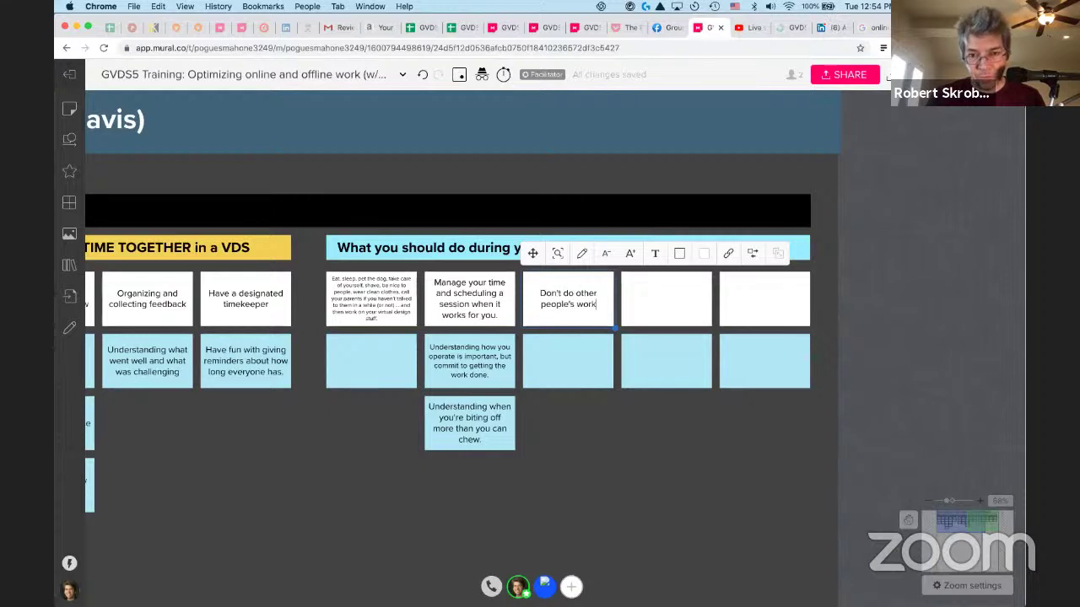
left_click(574, 369)
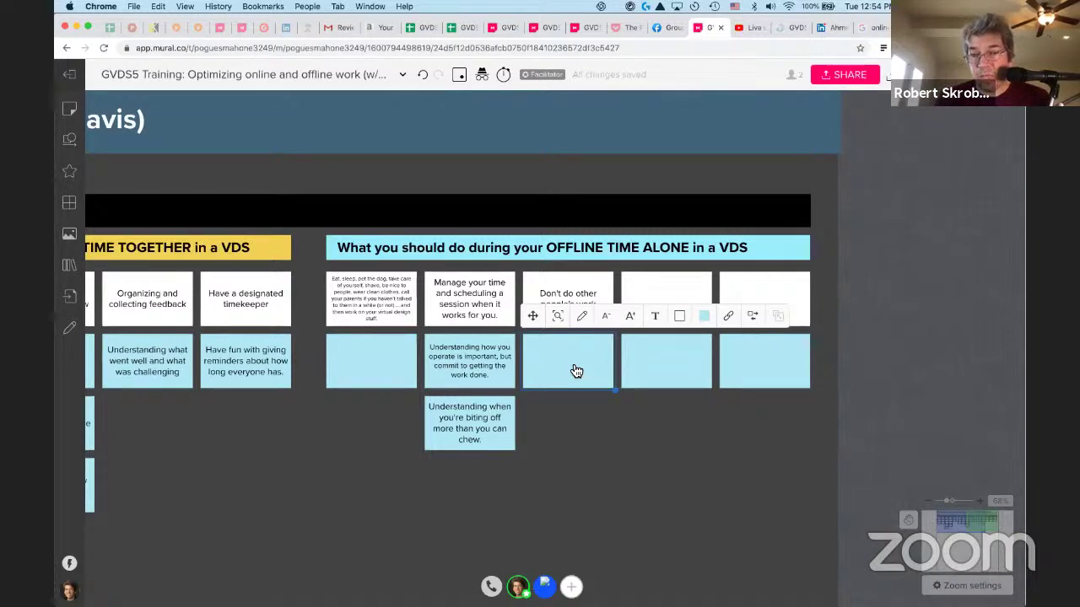
left_click(582, 399)
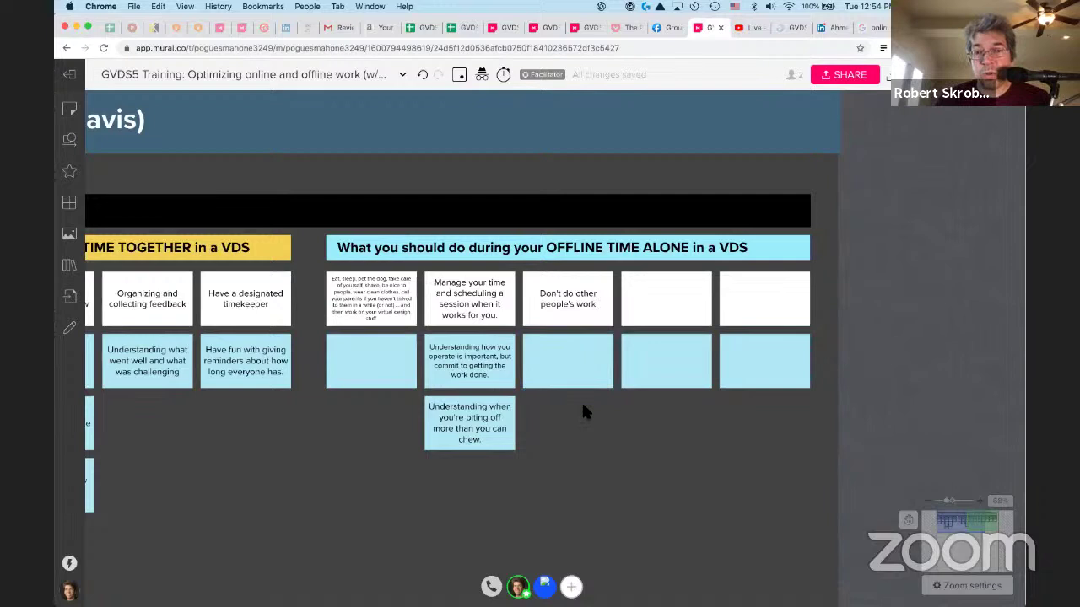
Step: Fill the third blue card under the offline heading with "Hold people accountable to what they signed up for in a nice way."
left_click(564, 358)
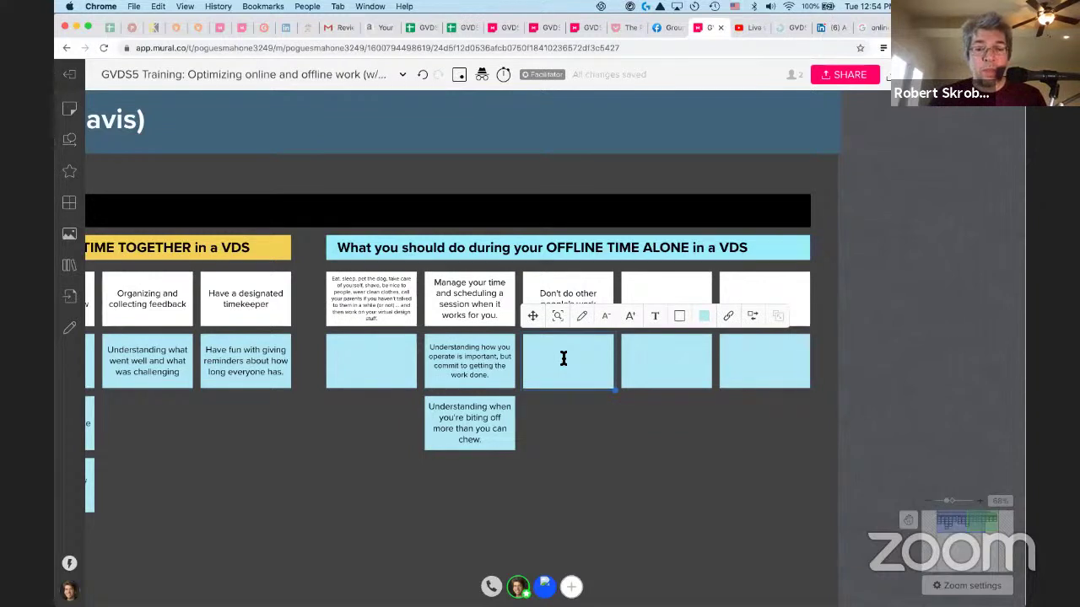
type("Hold peop")
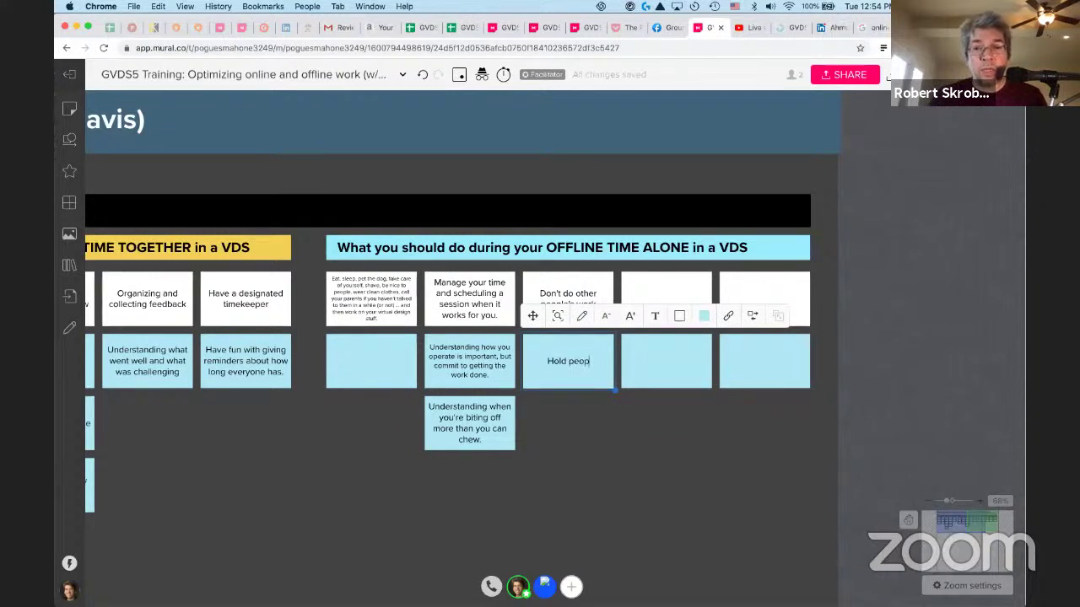
type("le accountable to ")
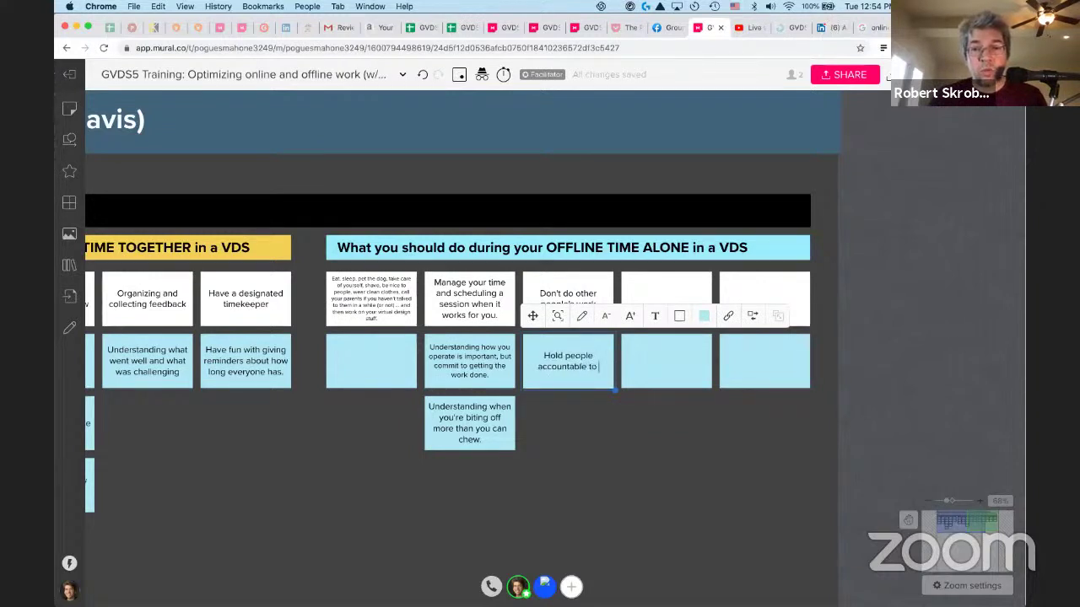
type("what they sign")
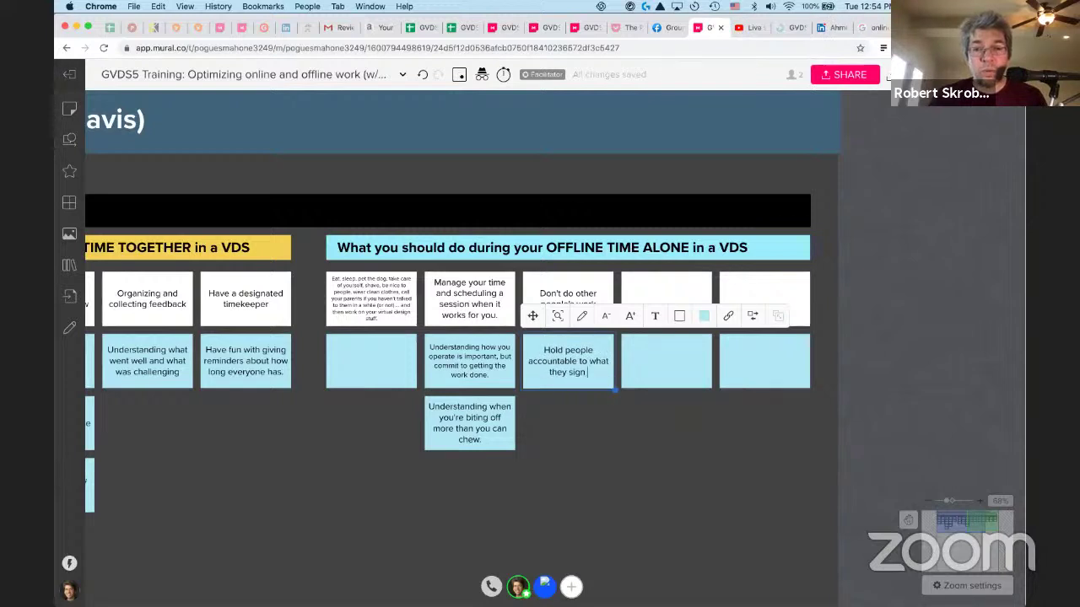
type("ed up for in a nsi")
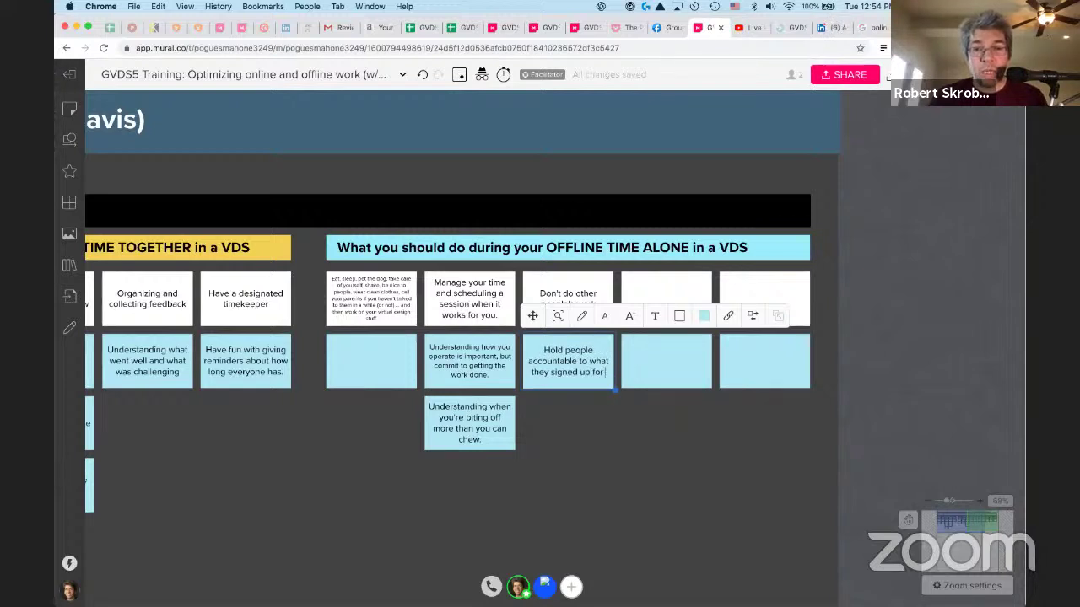
key("BackSpace")
key("BackSpace")
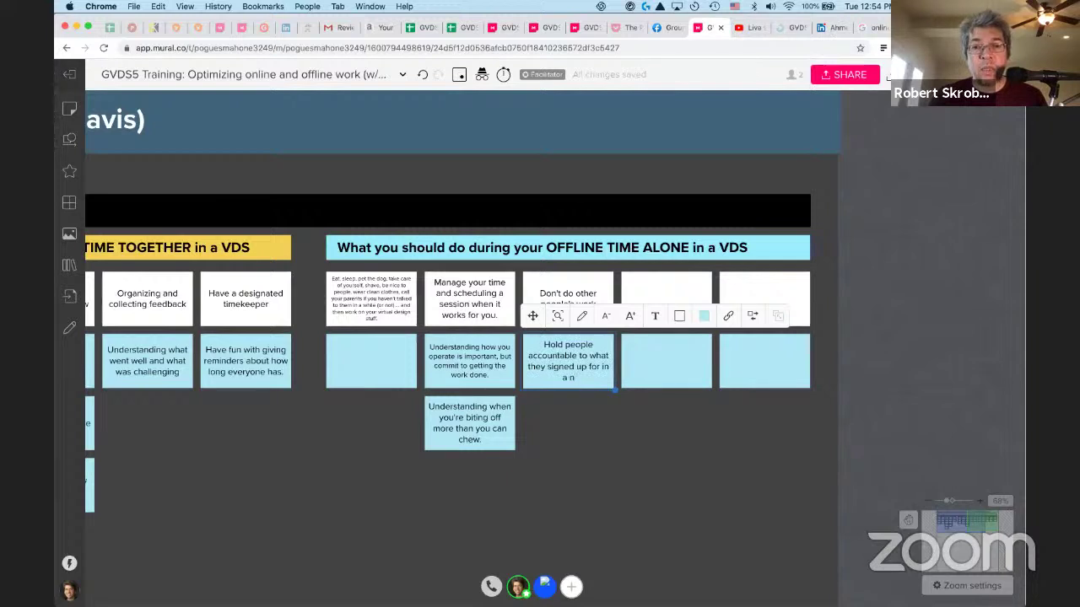
type("ice way.")
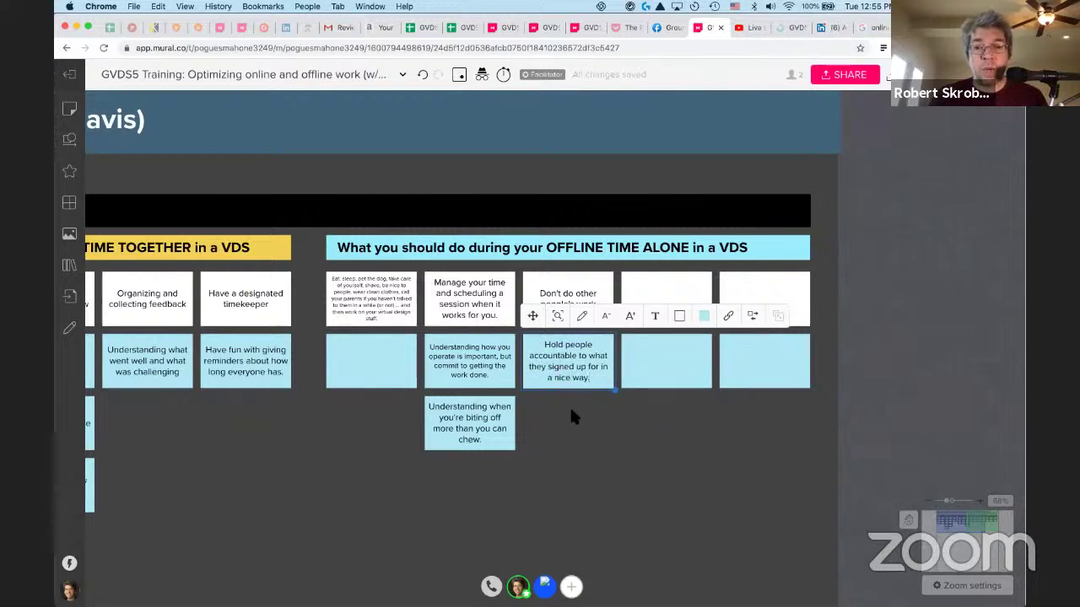
Step: Duplicate the third blue card under the offline heading and place the copy directly beneath the original
left_click(572, 414)
key("ctrl+c")
key("ctrl+v")
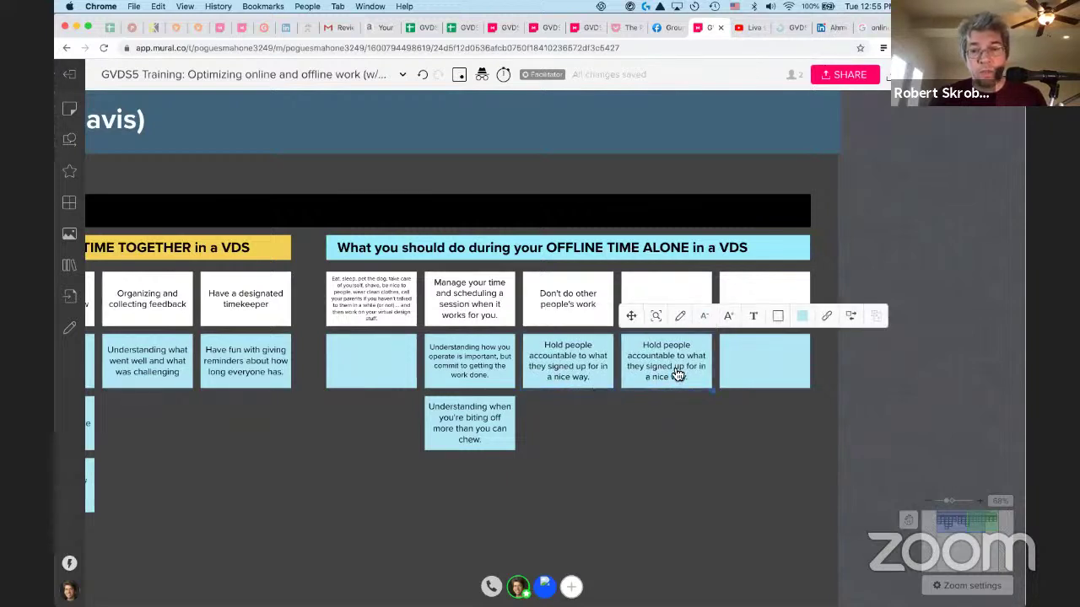
key("ctrl+z")
key("ctrl+v")
Step: Replace the copied blue card's text with a note to reach out to the colleague by first name "to give some tough love."
double_click(582, 433)
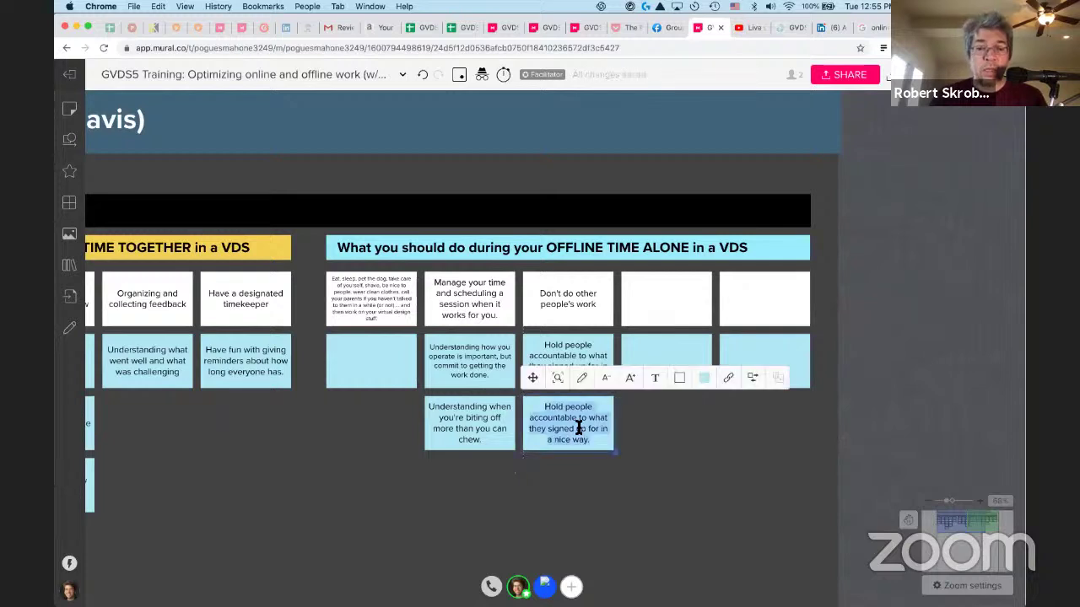
type("Reach out t")
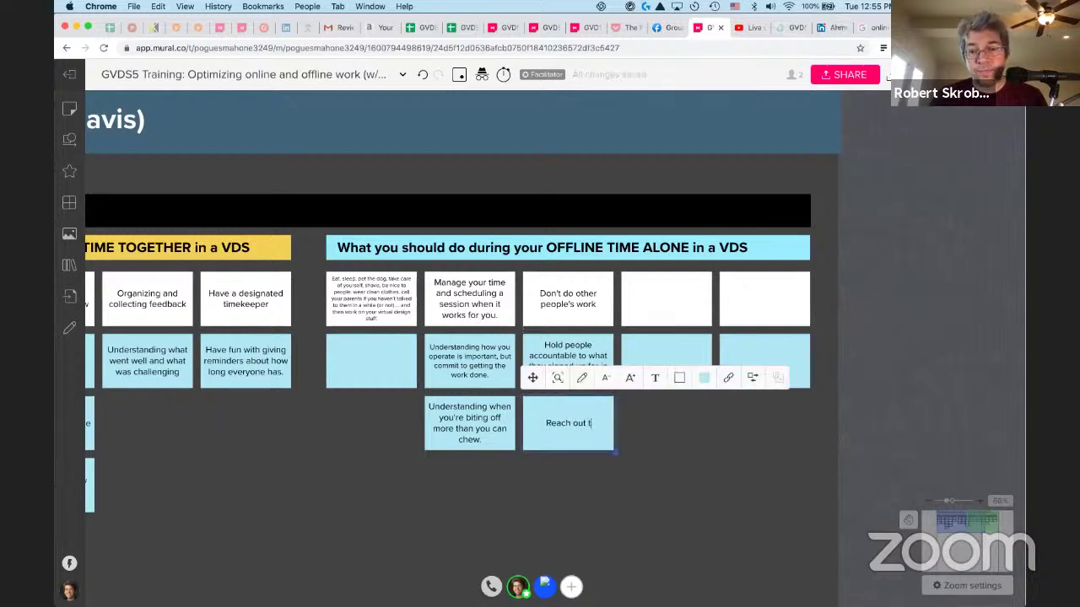
type("o Robert to")
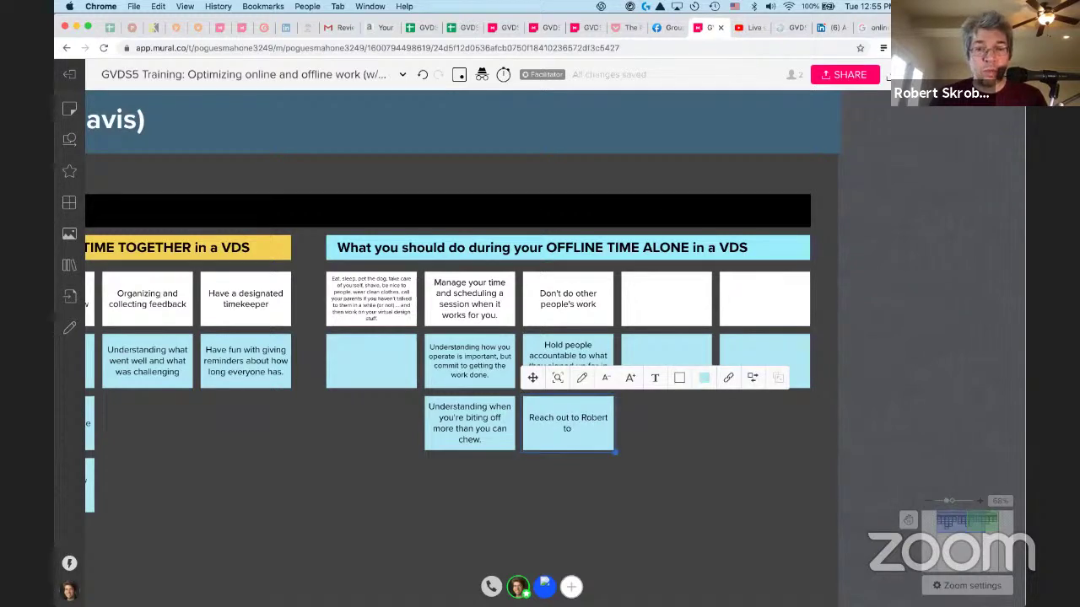
type(" give some tough love.")
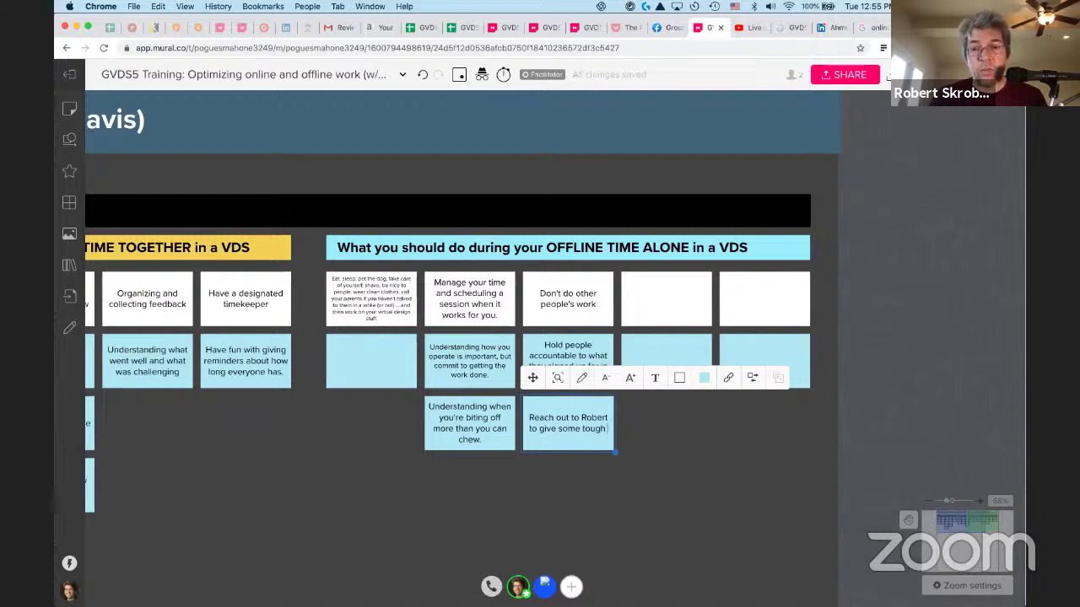
left_click(691, 425)
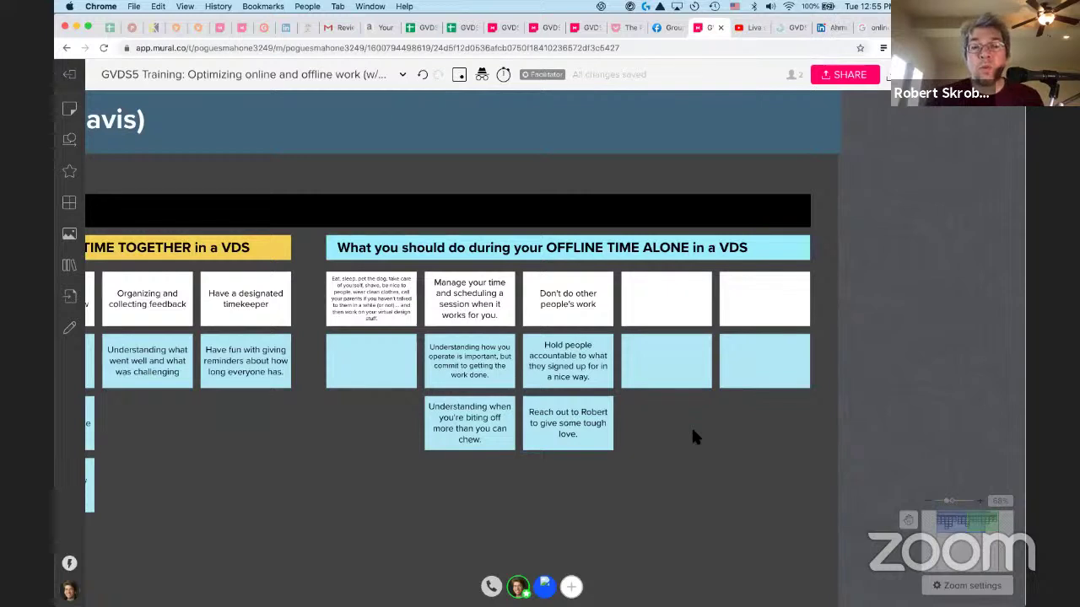
Step: Extend the tough love card's sentence so that it ends with "or understanding what's going on."
double_click(595, 435)
left_click(594, 434)
key("BackSpace")
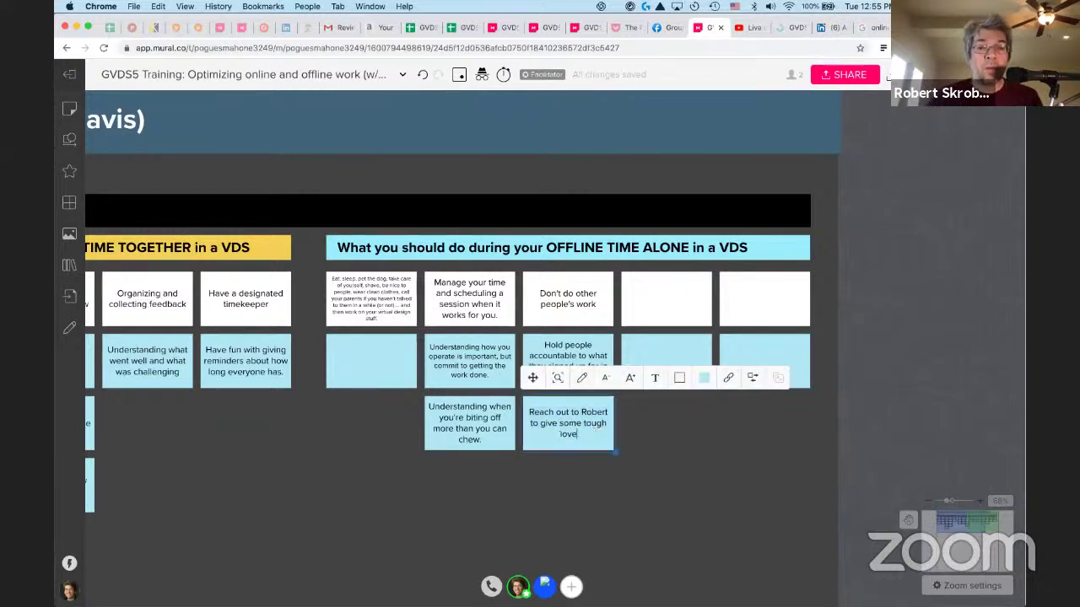
type("or understanding")
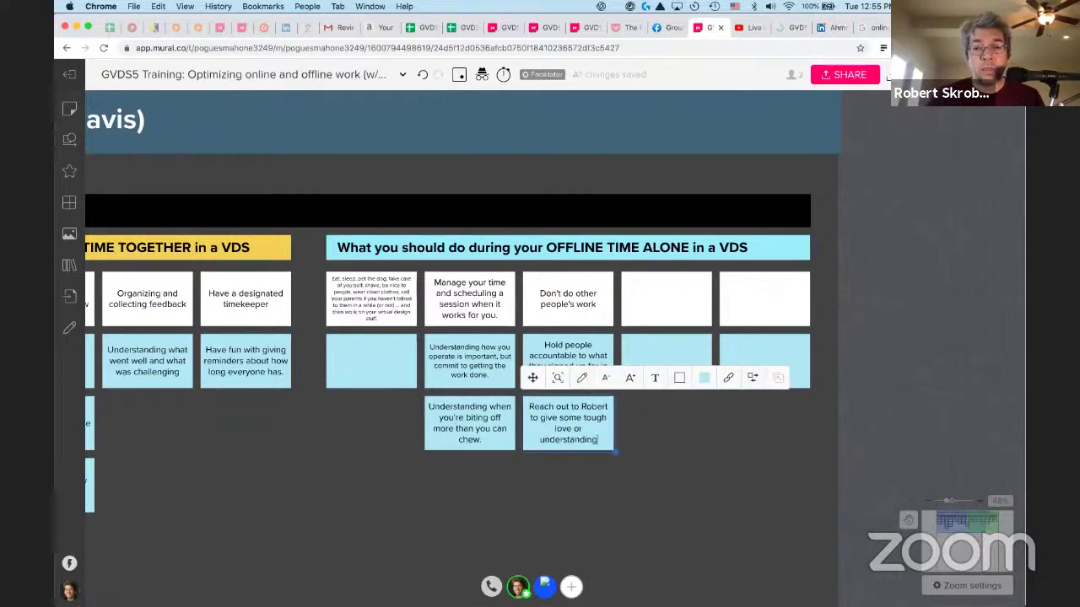
type(" what's going on.")
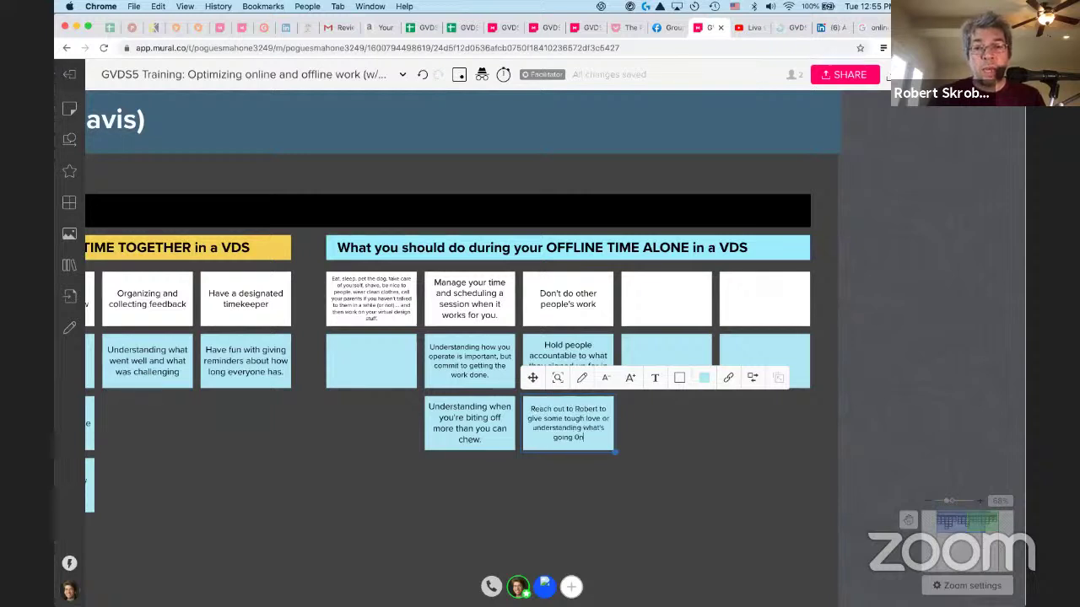
left_click(600, 499)
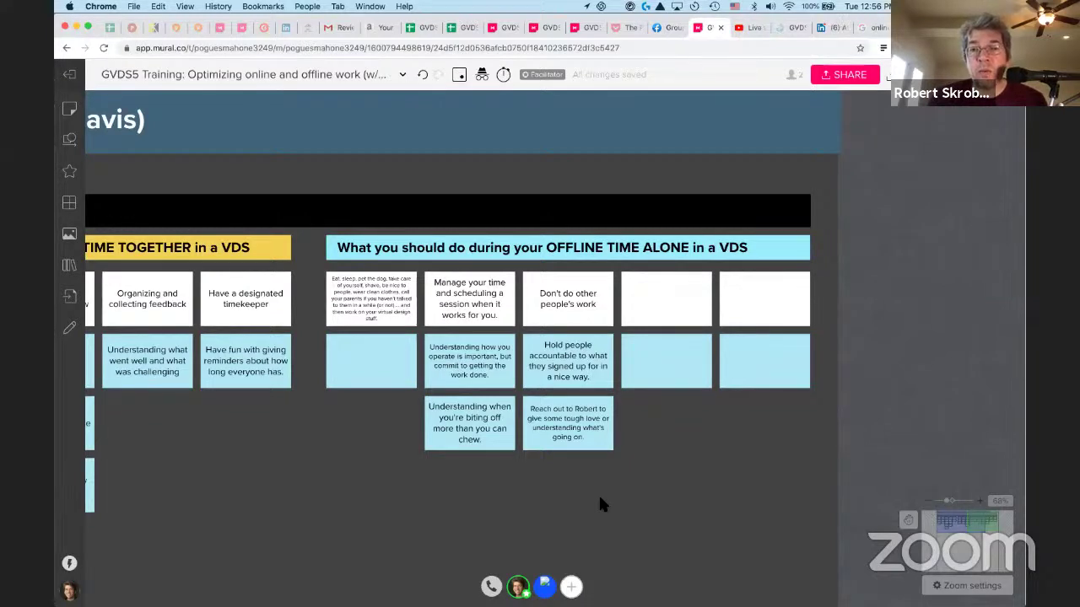
Step: Extend the third blue card's accountability sentence so that it ends with "in a nice way with empathy."
left_click(589, 366)
left_click(589, 366)
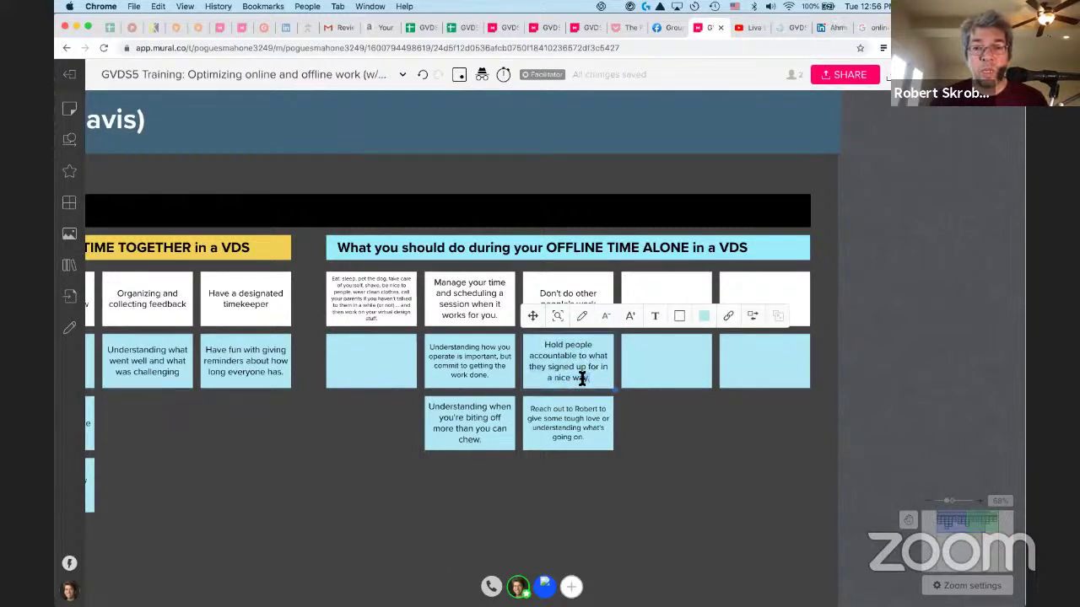
key("BackSpace")
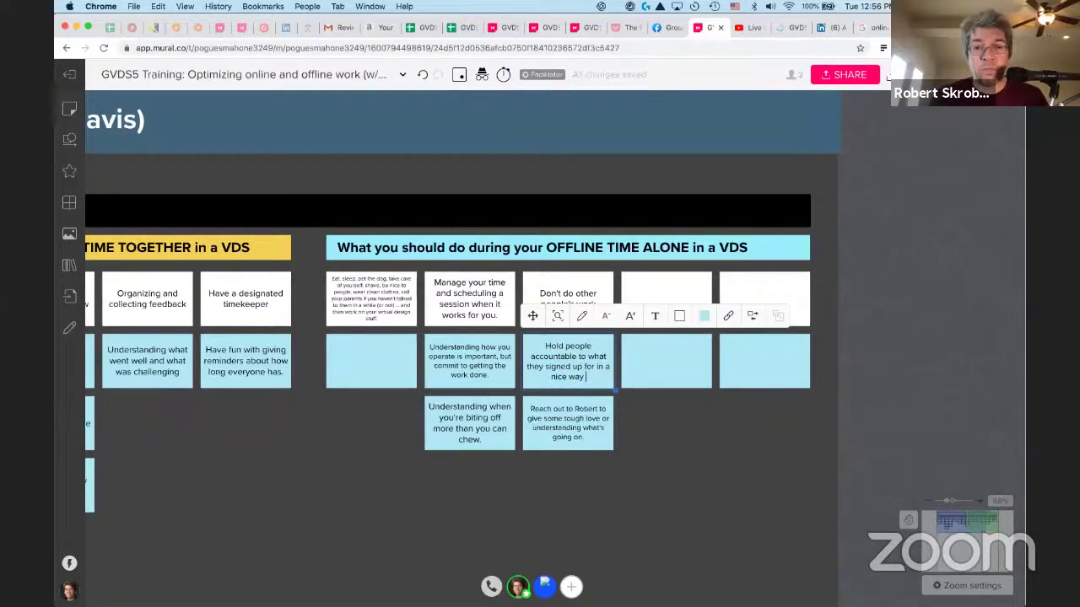
type("with emp")
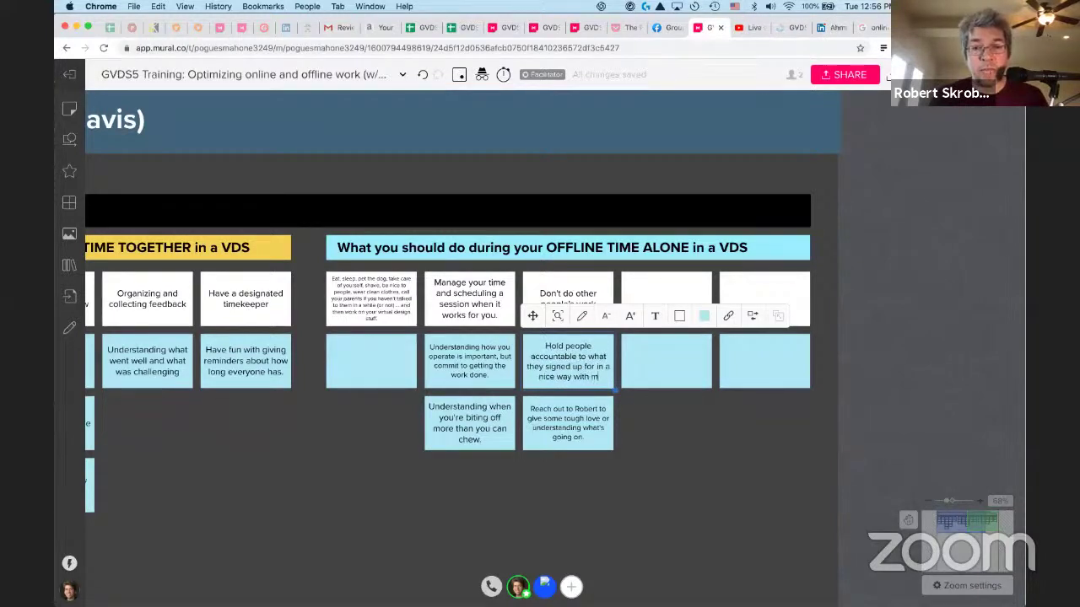
type("athy.")
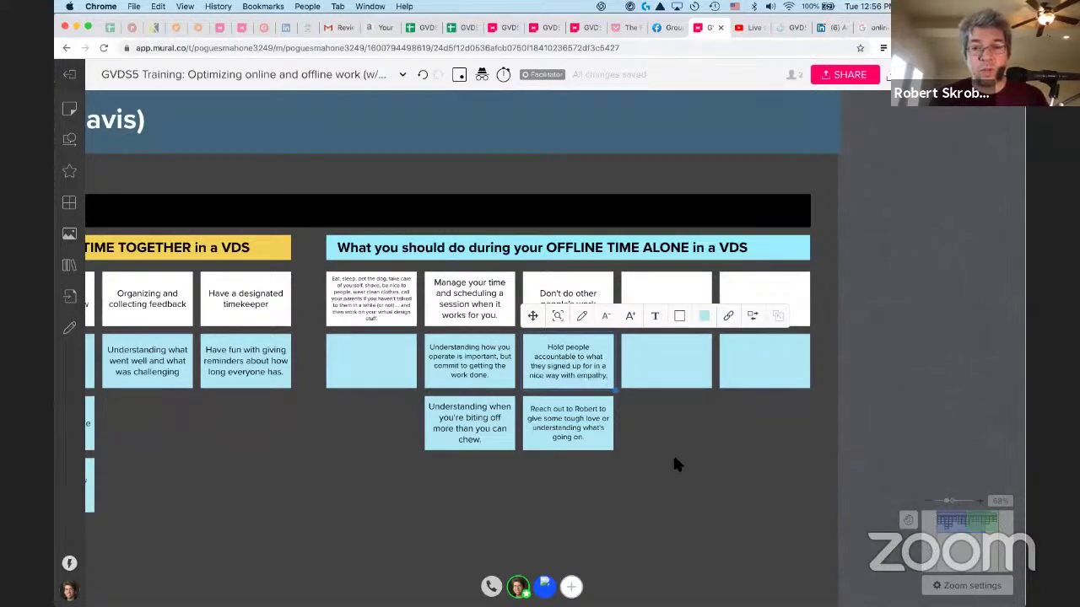
left_click(667, 460)
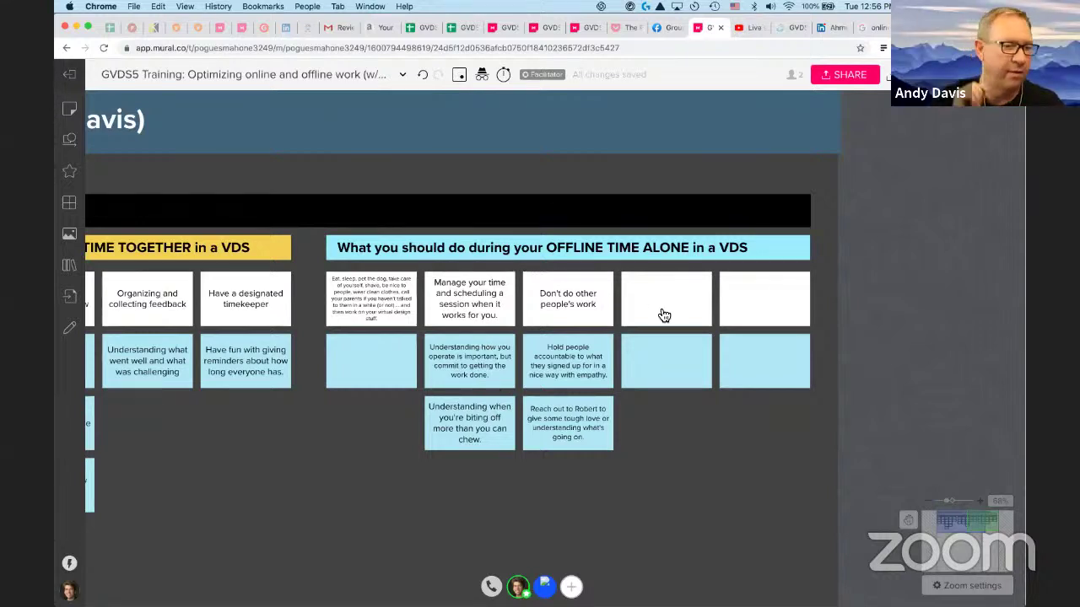